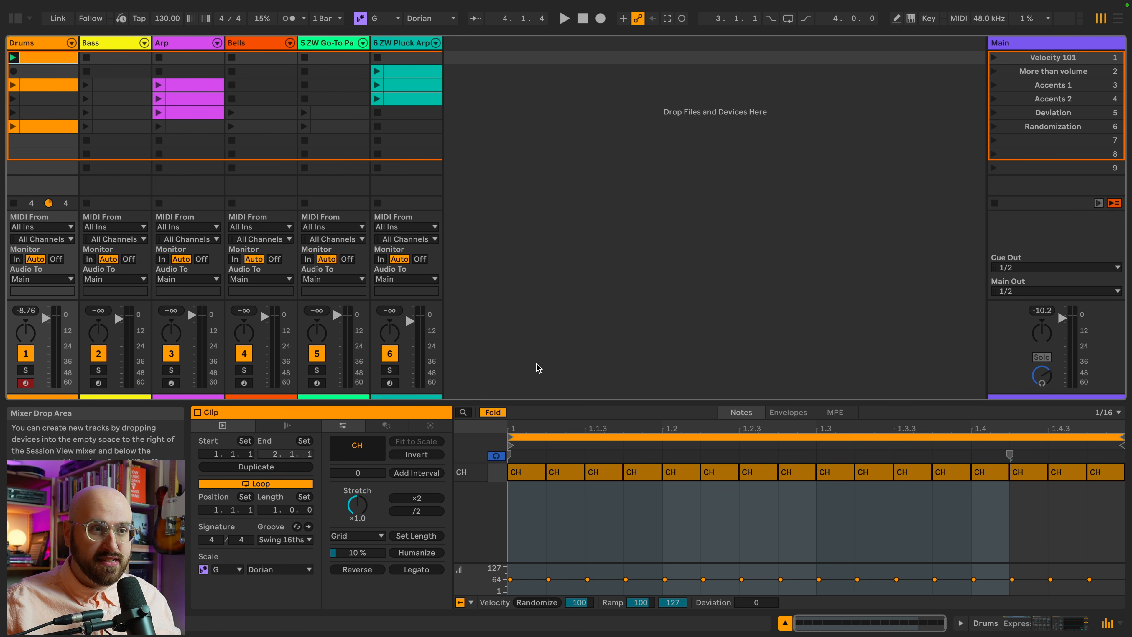
Select the closed hi-hat notes on each beat of the drum clip and raise their velocity to 127.
{"action": "key", "text": "space"}
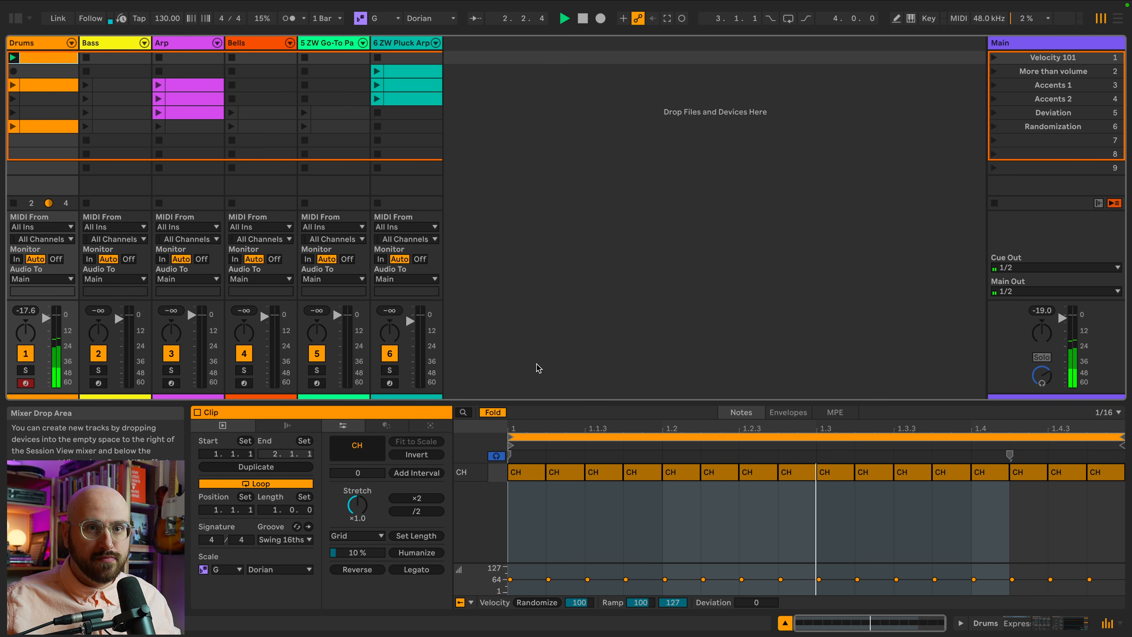
{"action": "left_click", "coordinate": [495, 457]}
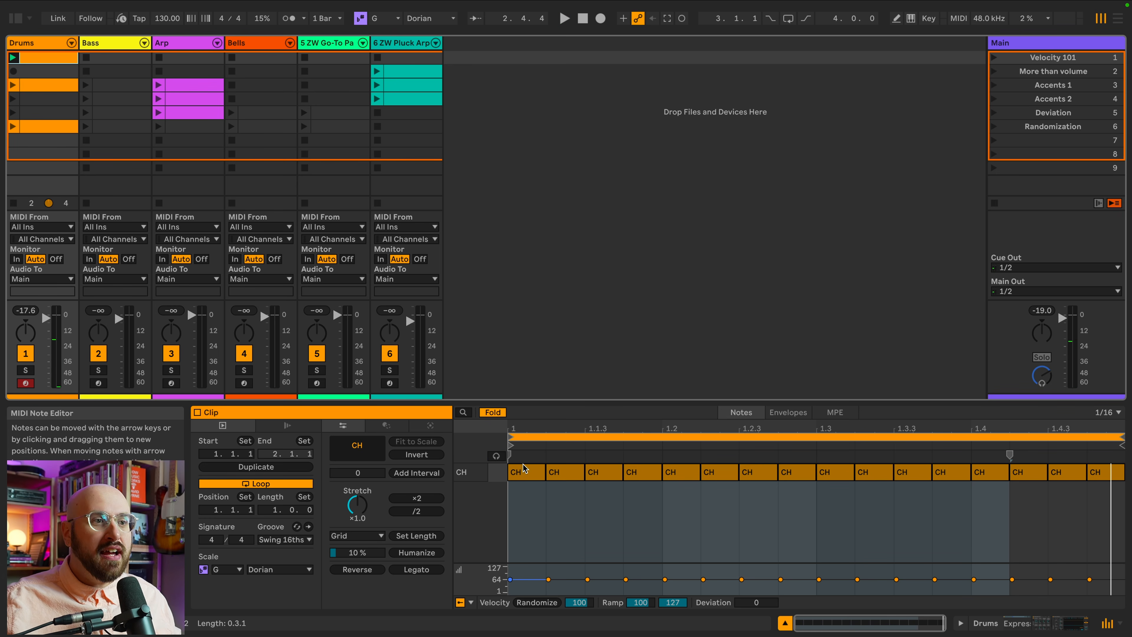
{"action": "left_click", "coordinate": [525, 473]}
{"action": "left_click", "coordinate": [682, 476], "text": "shift"}
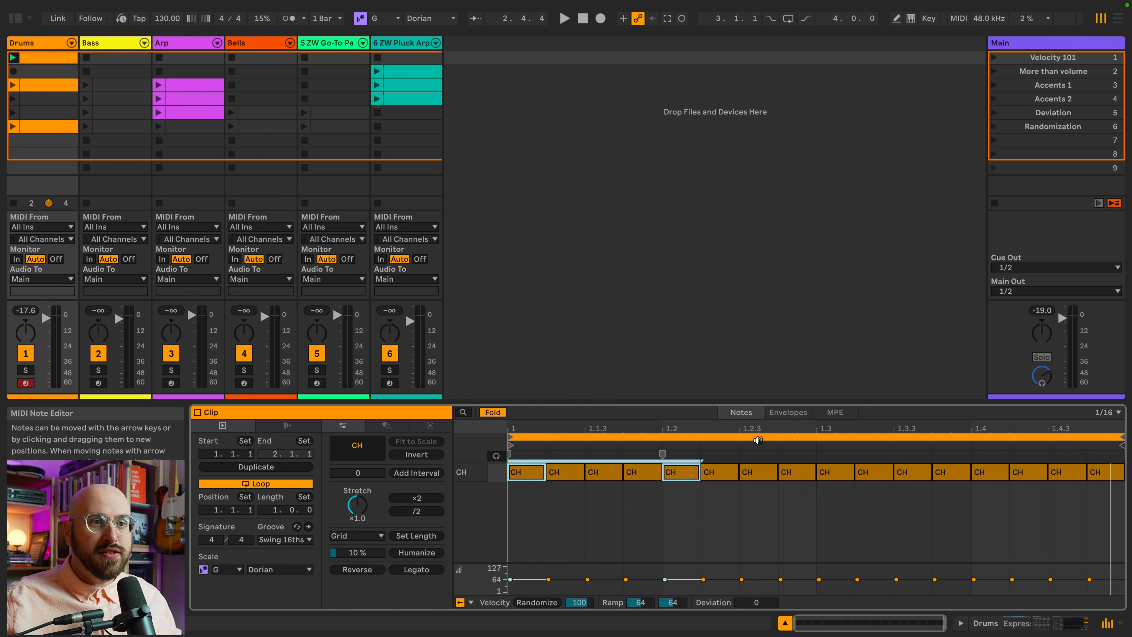
{"action": "left_click", "coordinate": [834, 475], "text": "shift"}
{"action": "left_click", "coordinate": [989, 476], "text": "shift"}
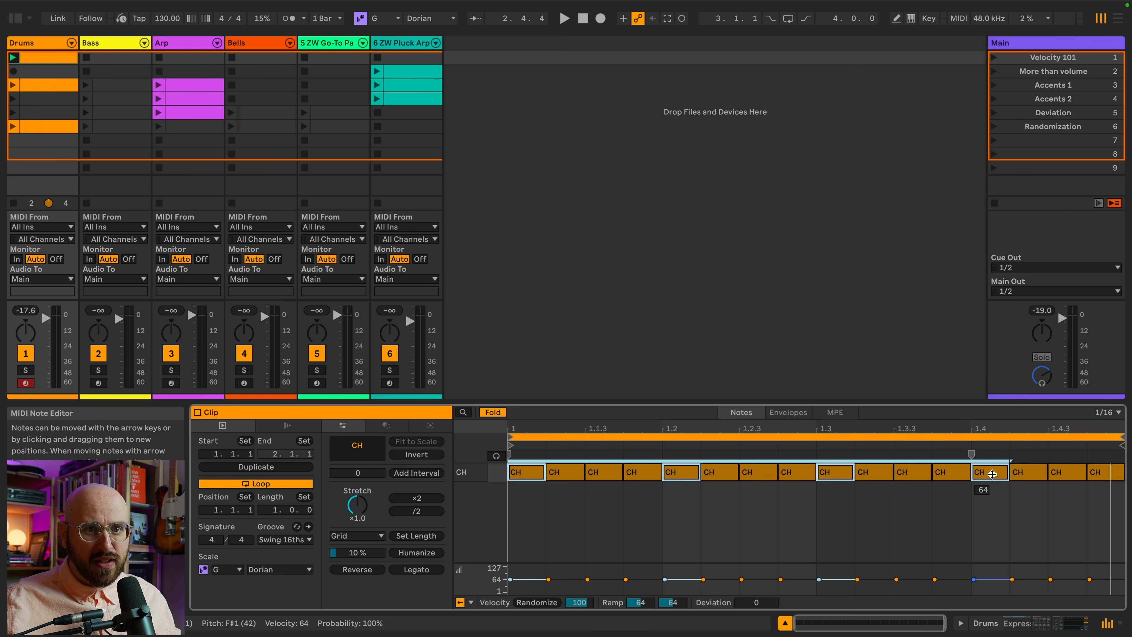
{"action": "left_click_drag", "start_coordinate": [992, 474], "coordinate": [992, 419]}
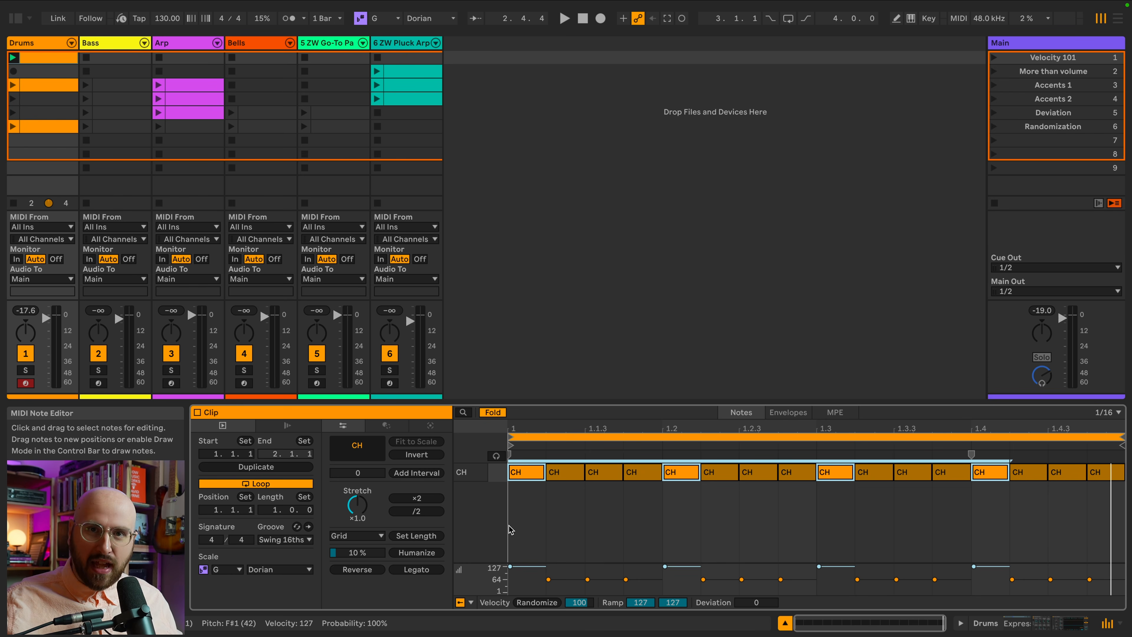
{"action": "key", "text": "space"}
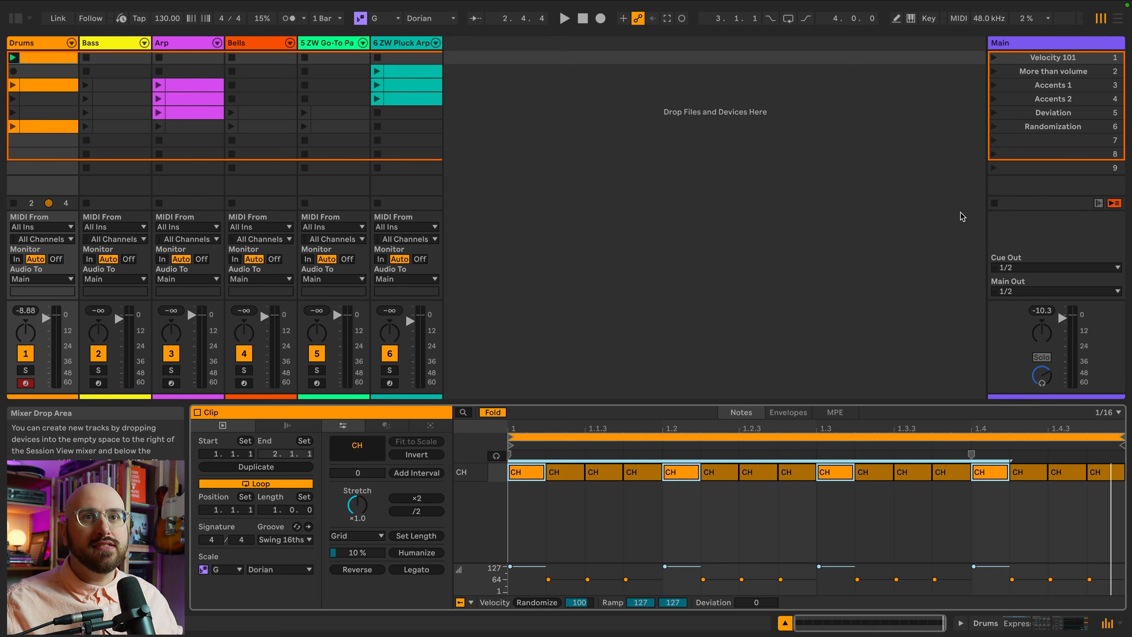
Open the Pluck Arp clip of the 'More than volume' scene and play the scene to listen.
{"action": "left_click", "coordinate": [1040, 73]}
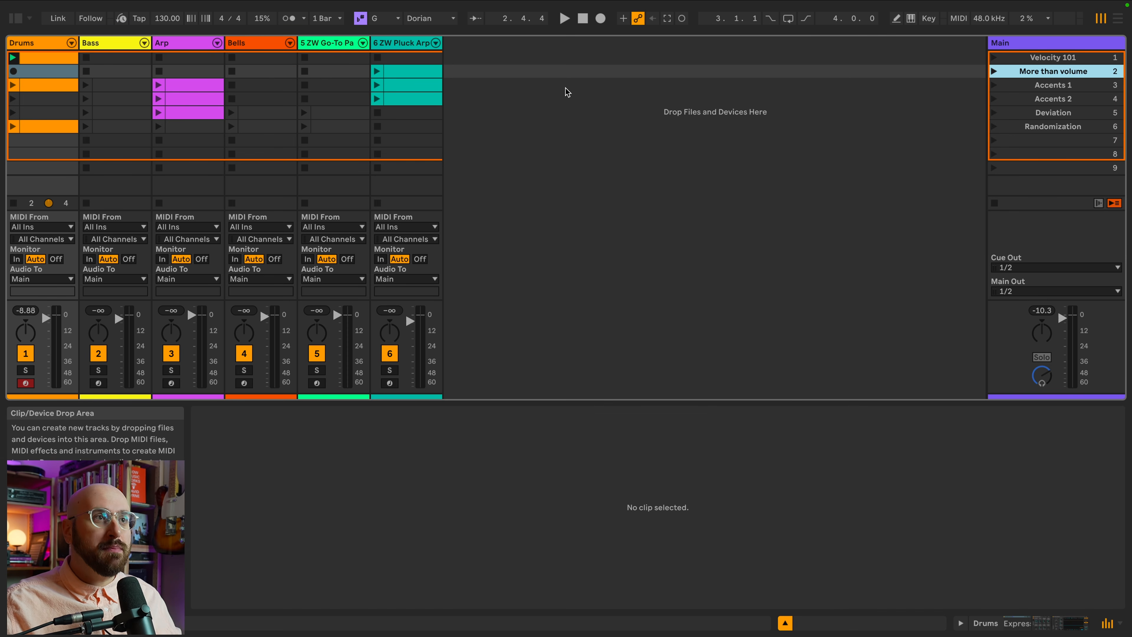
{"action": "left_click", "coordinate": [422, 70]}
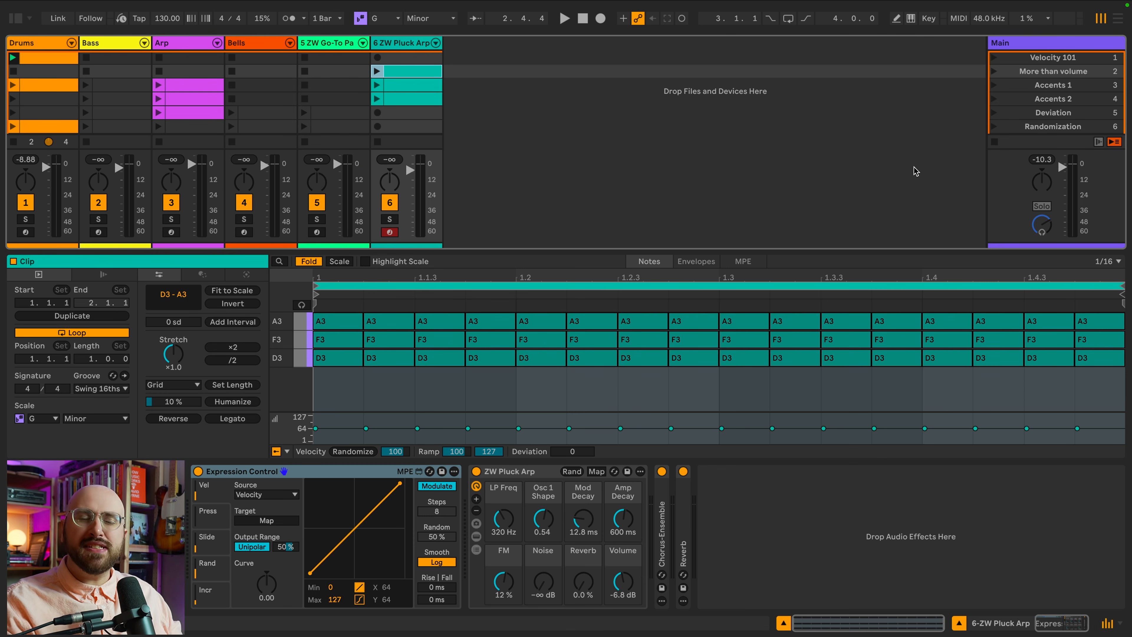
{"action": "left_click", "coordinate": [994, 71]}
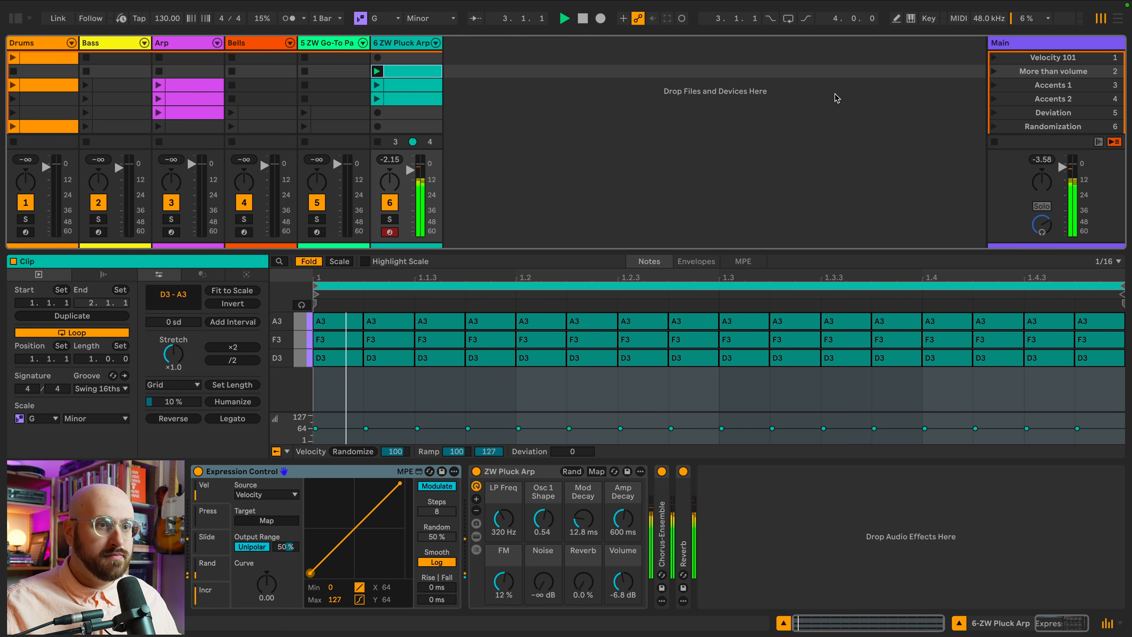
{"action": "key", "text": "space"}
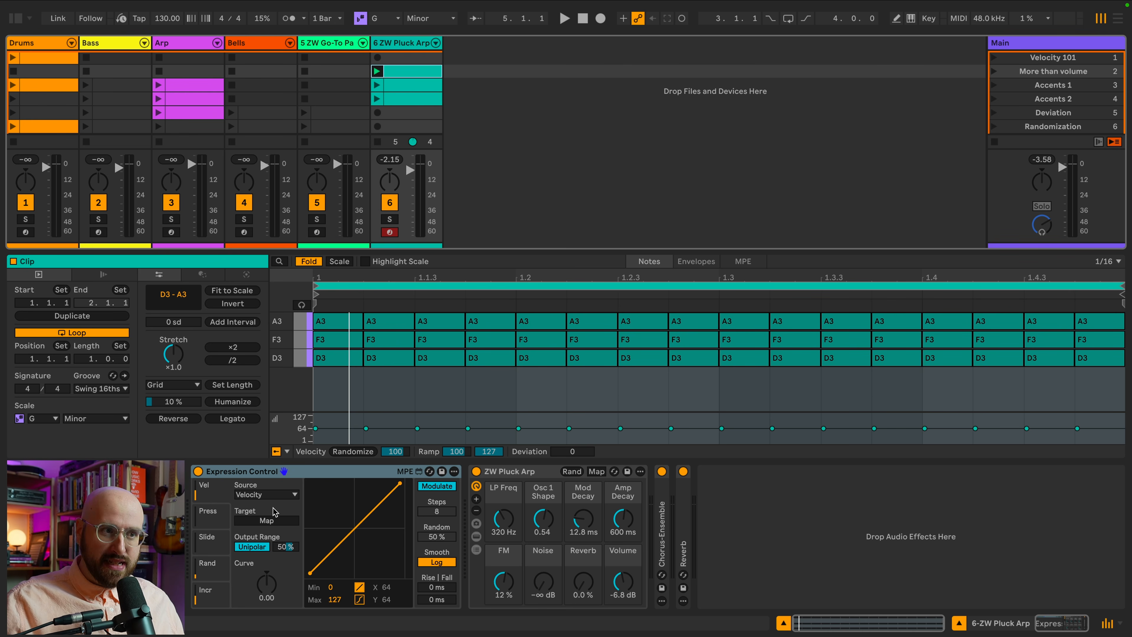
Map the Expression Control's velocity target to the pluck synth's Mod Decay.
{"action": "left_click", "coordinate": [280, 521]}
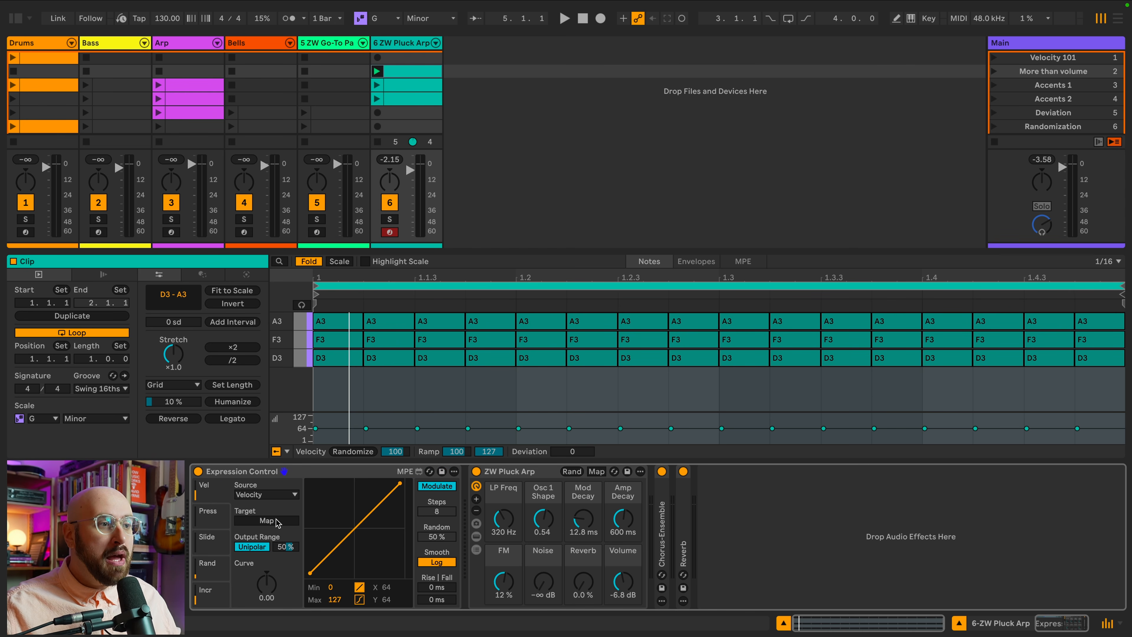
{"action": "left_click", "coordinate": [583, 526]}
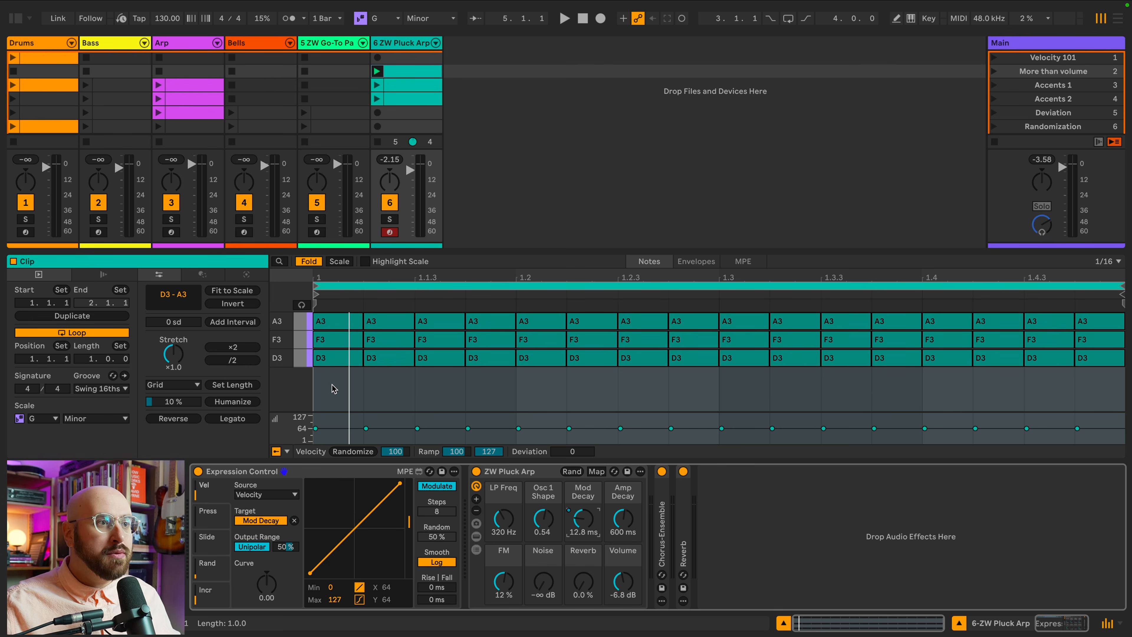
Select the chords on each beat of the Pluck Arp clip and raise their velocity to 127.
{"action": "left_click_drag", "start_coordinate": [347, 380], "coordinate": [312, 313]}
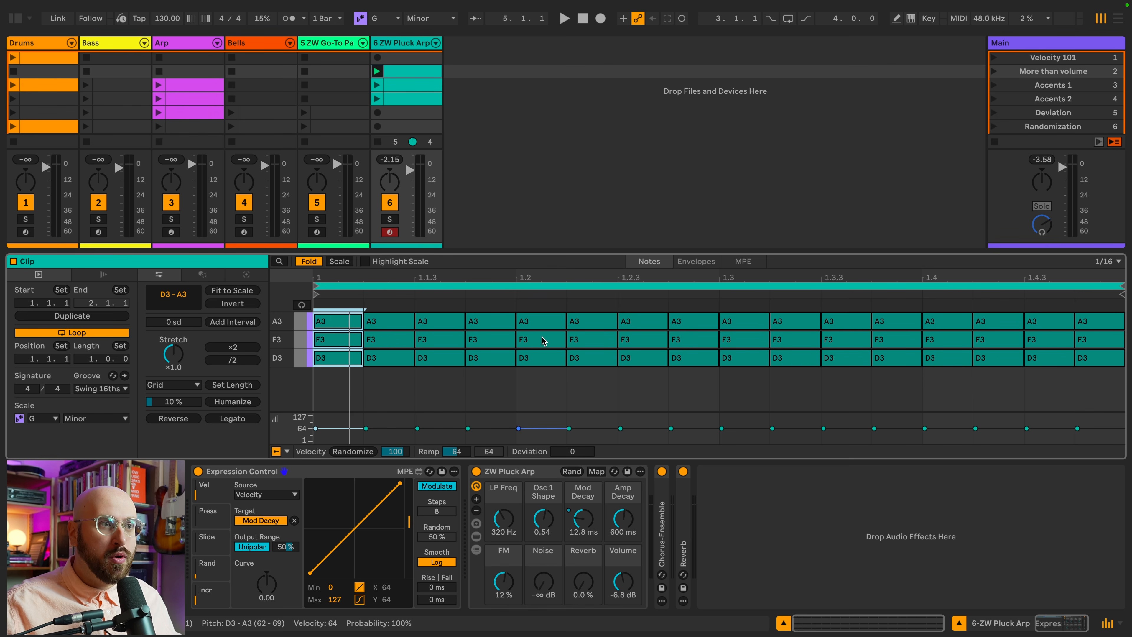
{"action": "left_click", "coordinate": [535, 346], "text": "shift"}
{"action": "left_click", "coordinate": [740, 303], "text": "shift"}
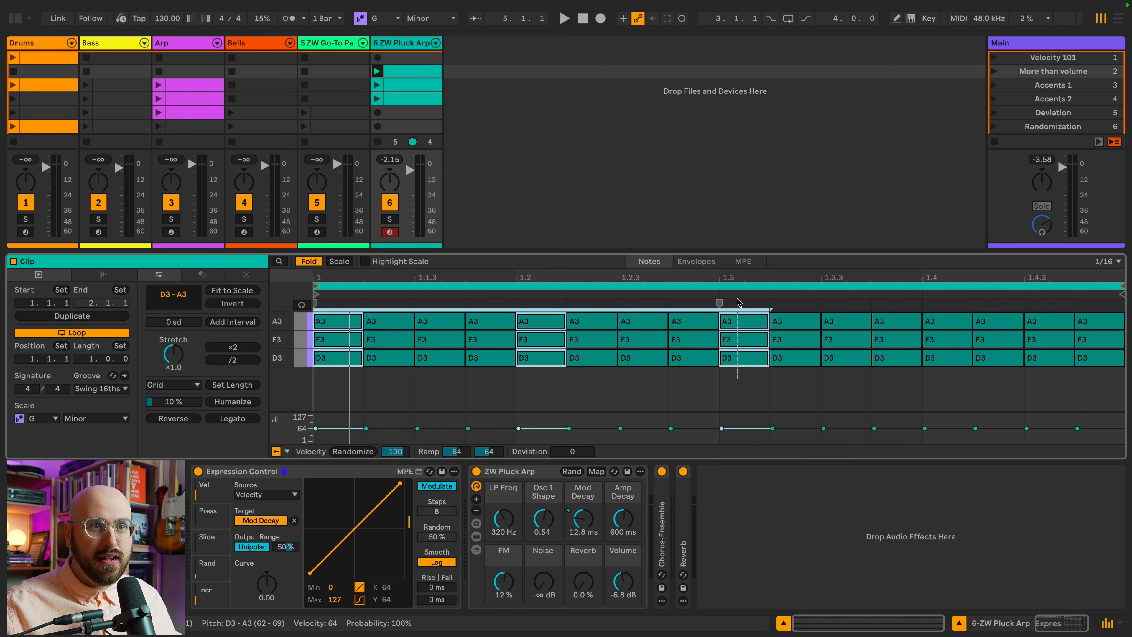
{"action": "left_click", "coordinate": [950, 376], "text": "shift"}
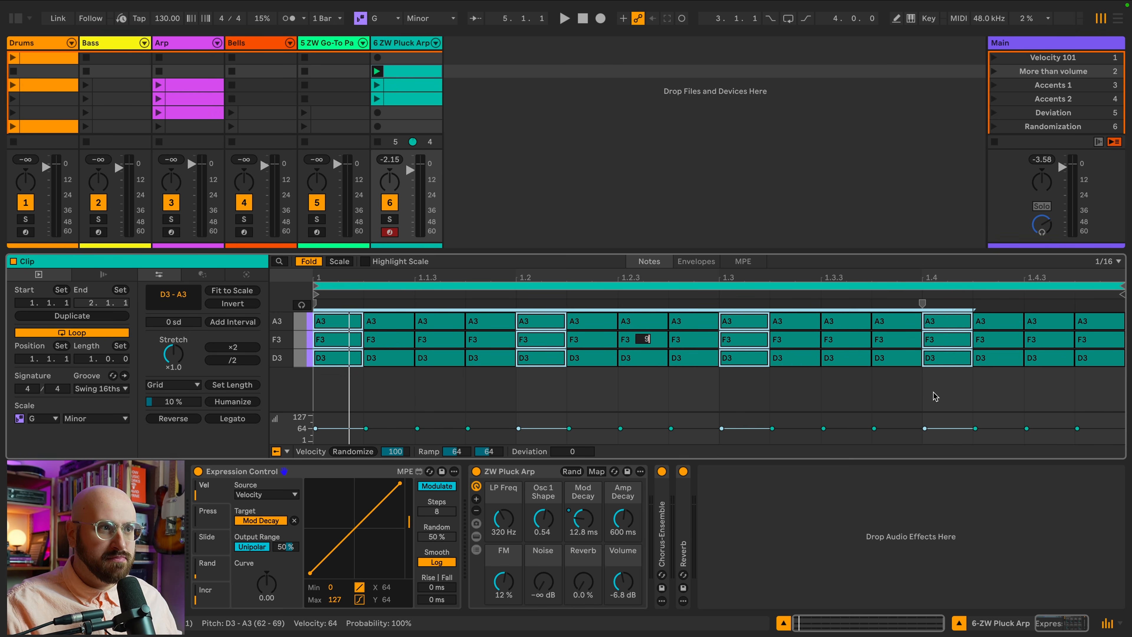
{"action": "key", "text": "ctrl+Up"}
Invert the note selection and set the remaining chords' velocity to 25.
{"action": "key", "text": "ctrl+shift+a"}
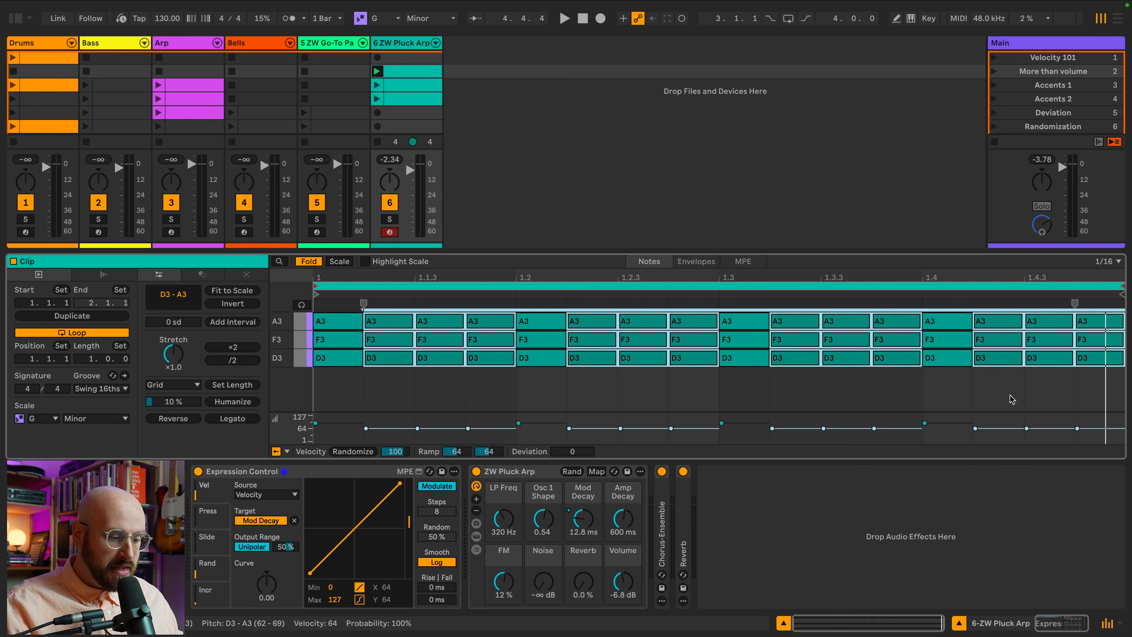
{"action": "type", "text": "25"}
{"action": "key", "text": "Return"}
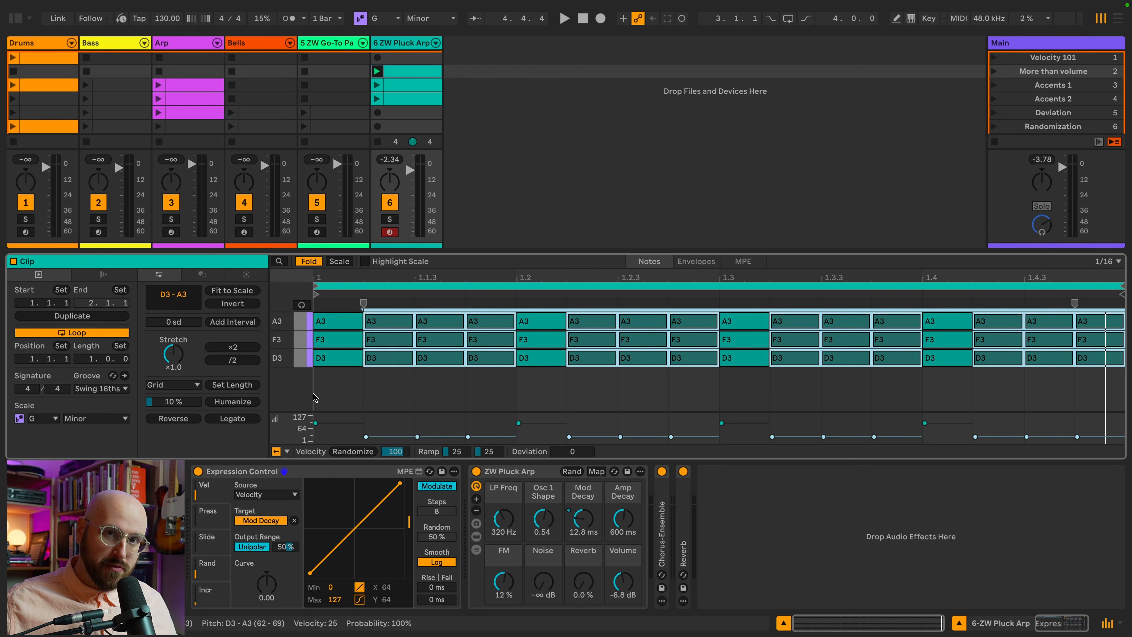
Select the chords at 1.1.3, 1.2.4 and 1.4.2 and raise their velocity to 127.
{"action": "key", "text": "space"}
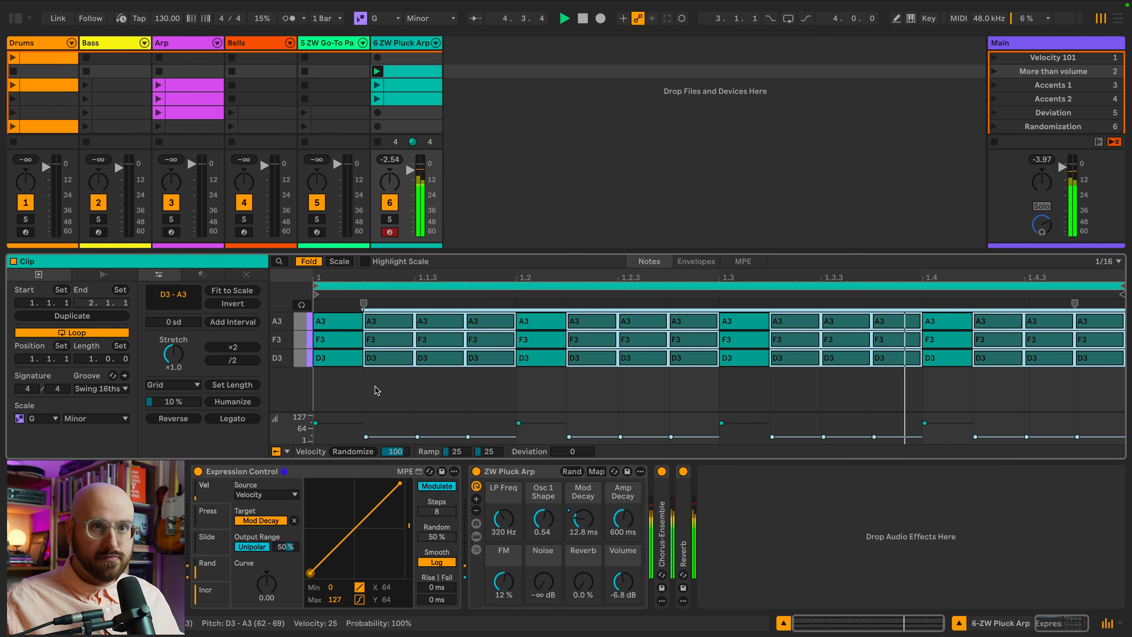
{"action": "key", "text": "space"}
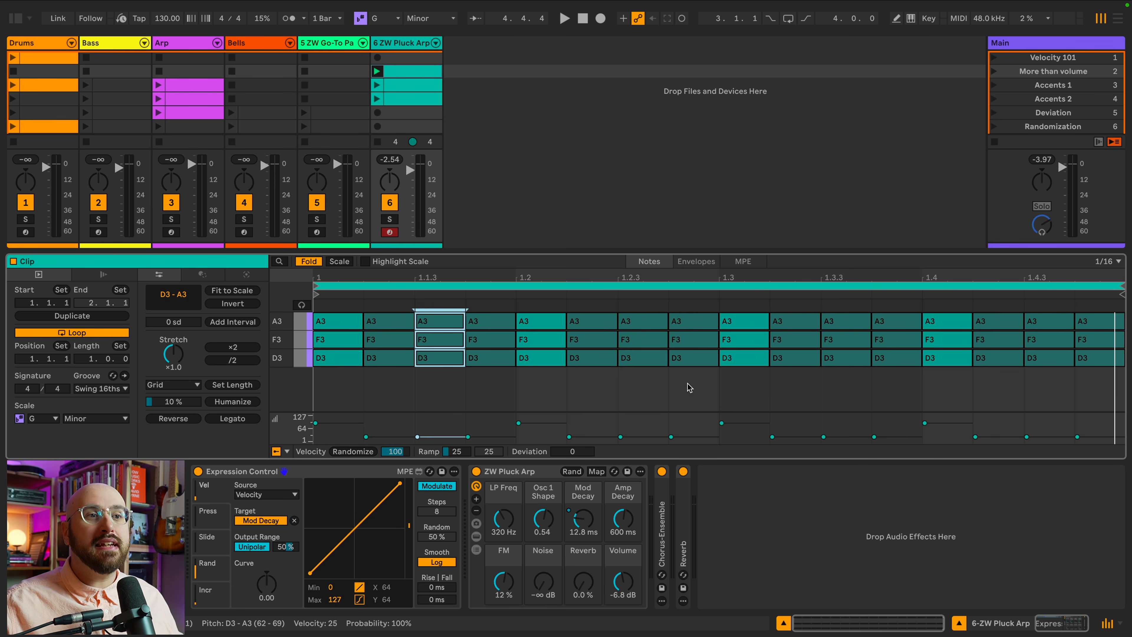
{"action": "left_click_drag", "start_coordinate": [690, 384], "coordinate": [695, 308]}
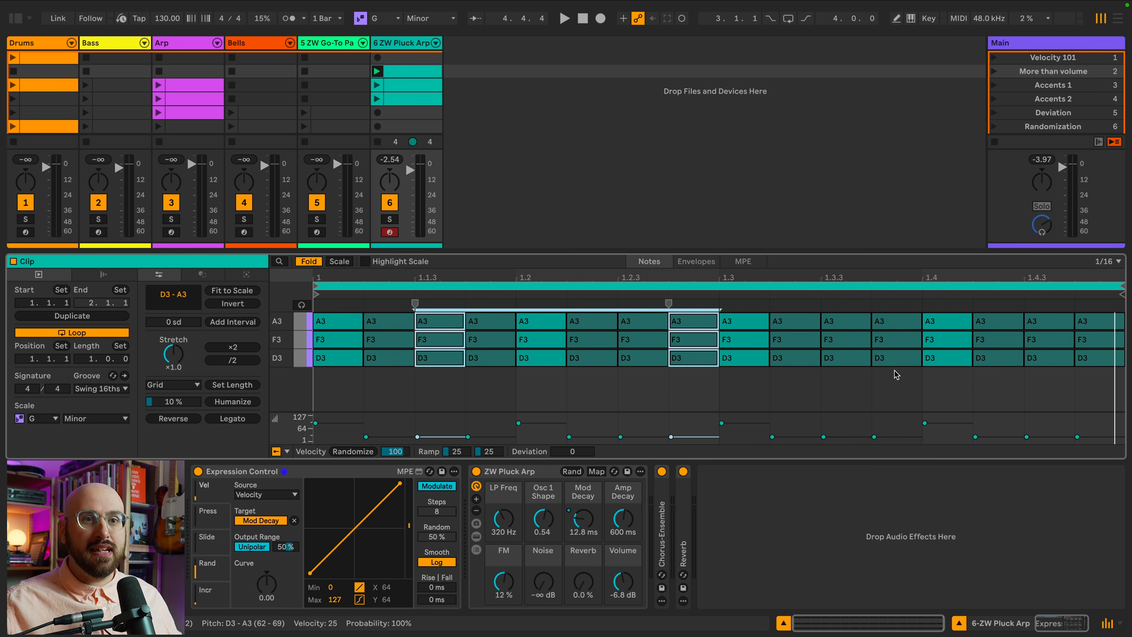
{"action": "left_click_drag", "start_coordinate": [1000, 391], "coordinate": [999, 312]}
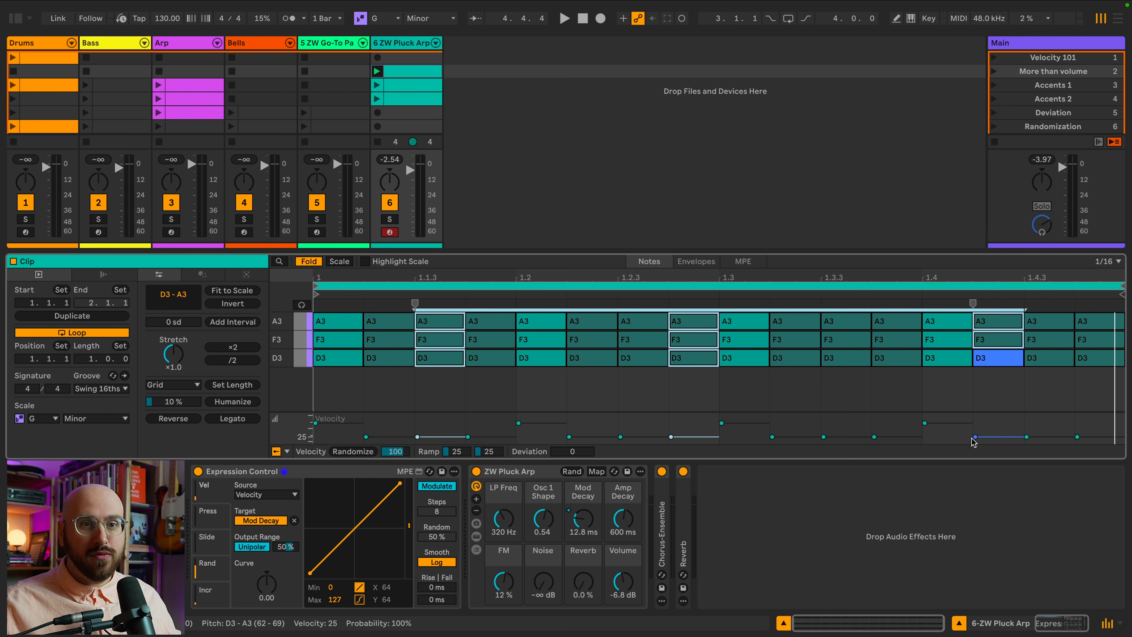
{"action": "left_click_drag", "start_coordinate": [977, 438], "coordinate": [976, 415]}
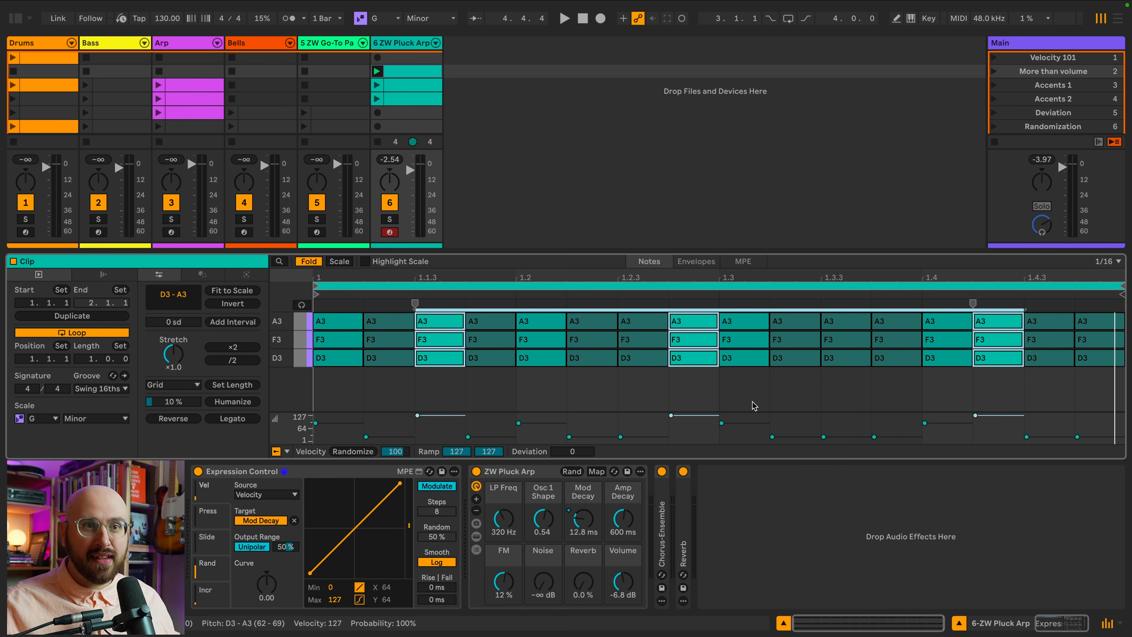
{"action": "key", "text": "space"}
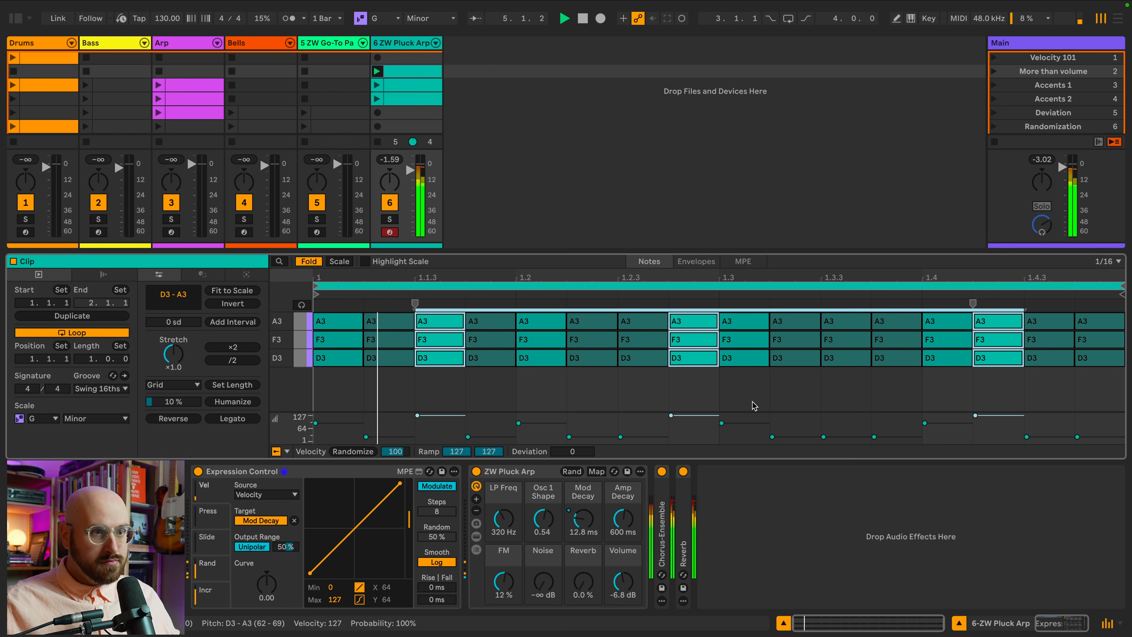
Select all chords in the clip and set their velocity to 64.
{"action": "key", "text": "space"}
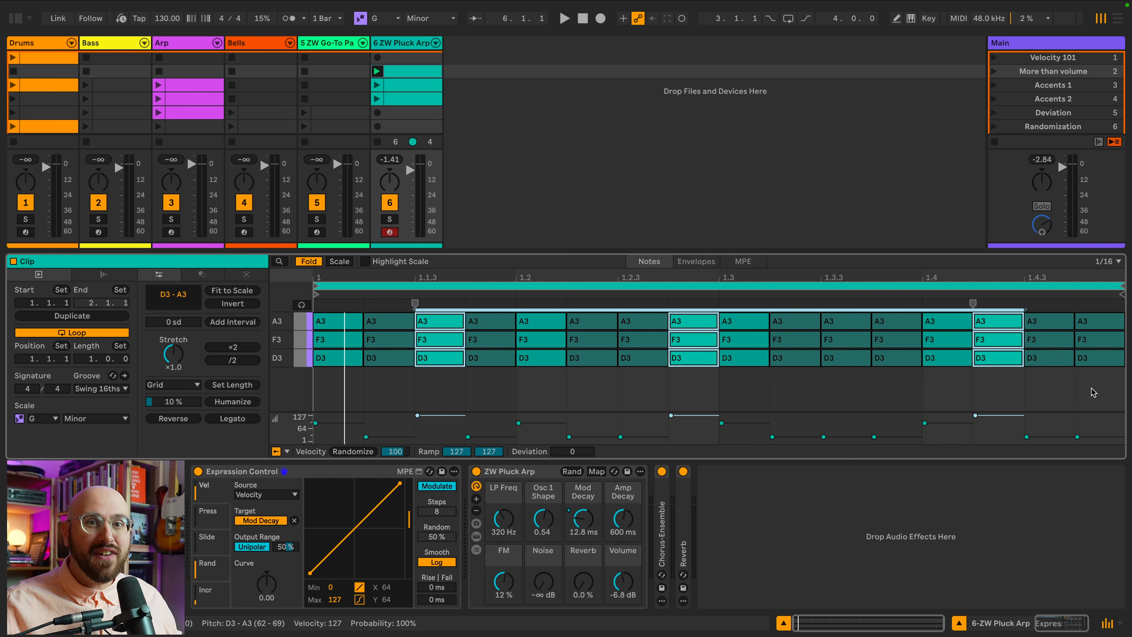
{"action": "left_click_drag", "start_coordinate": [1098, 391], "coordinate": [363, 314]}
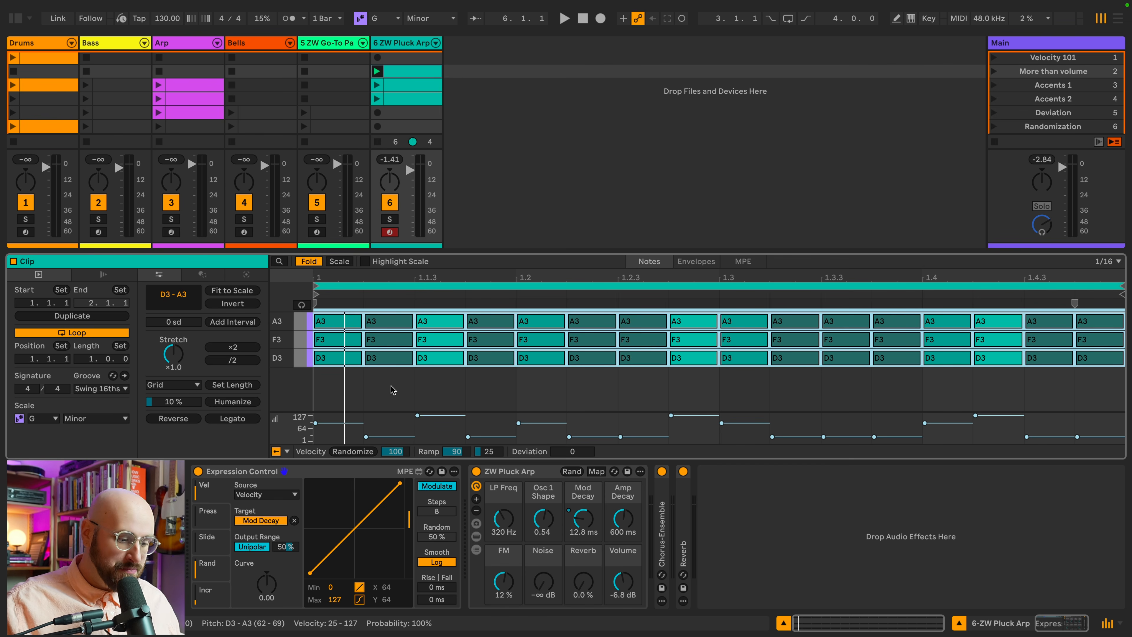
{"action": "type", "text": "64"}
{"action": "key", "text": "Return"}
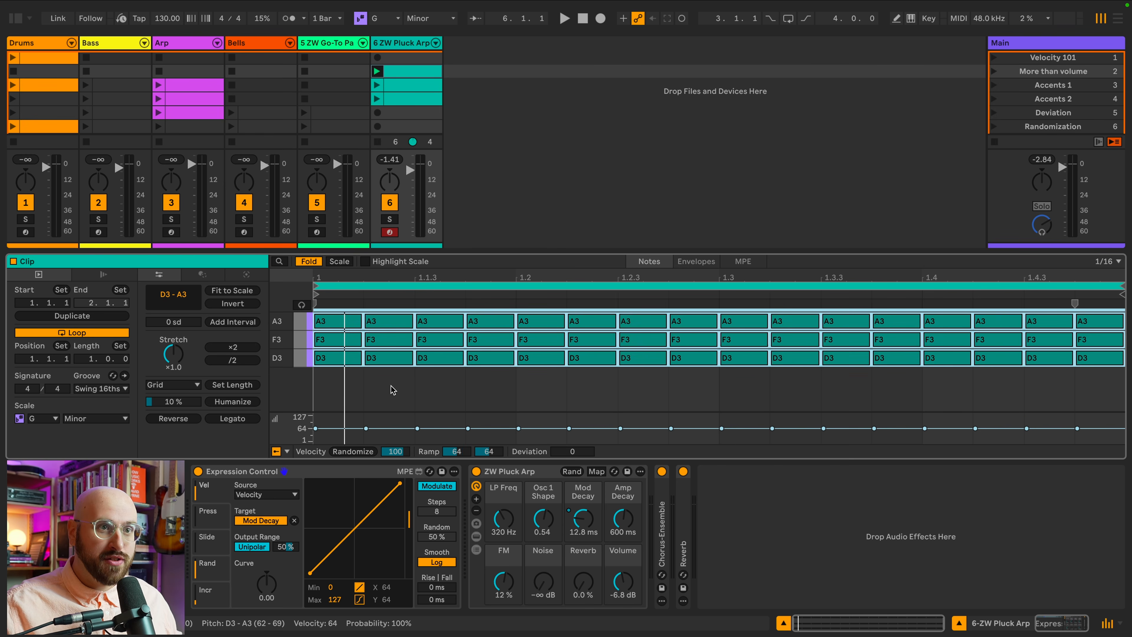
Undo the velocity change on all chords.
{"action": "key", "text": "space"}
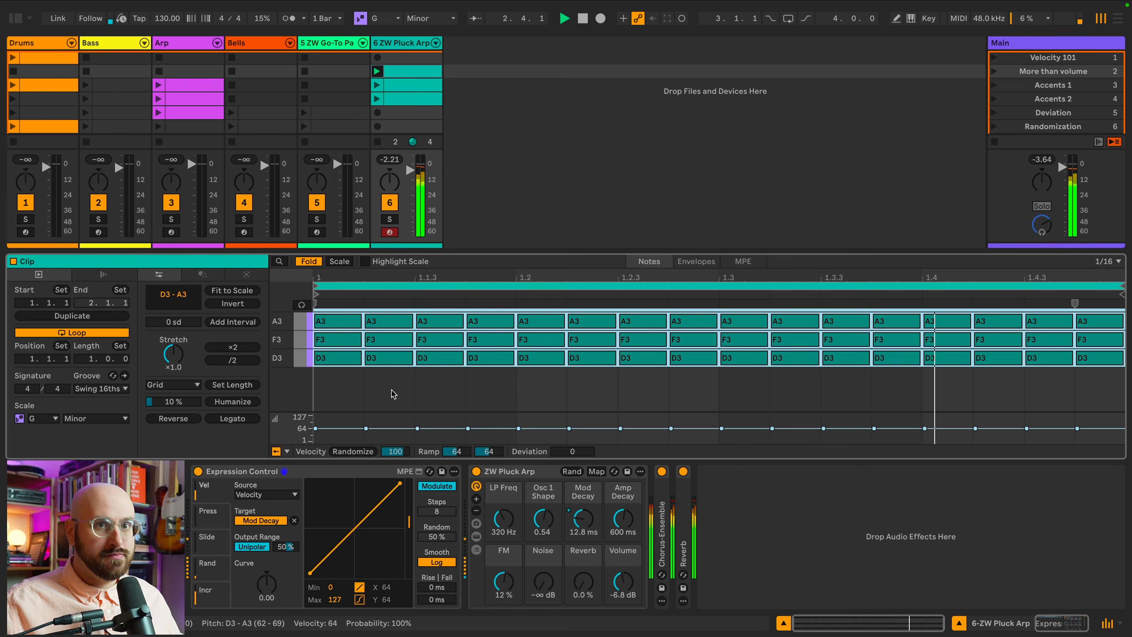
{"action": "key", "text": "super+z"}
{"action": "key", "text": "space"}
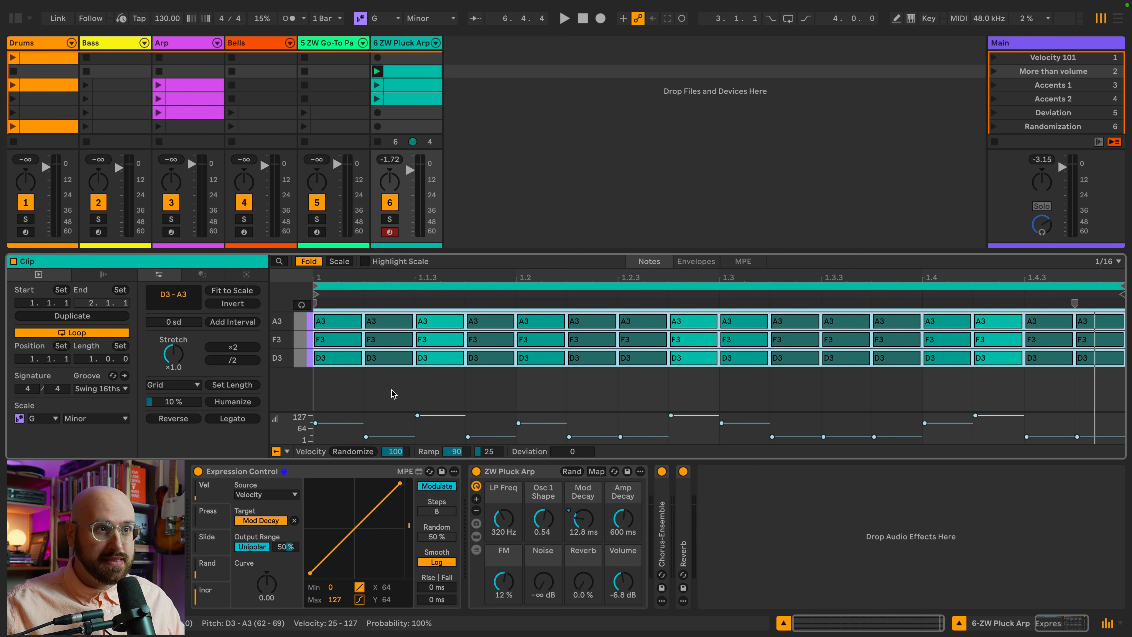
Select the Accents 1 scene, solo the Drums track and play its drum clip.
{"action": "key", "text": "Down"}
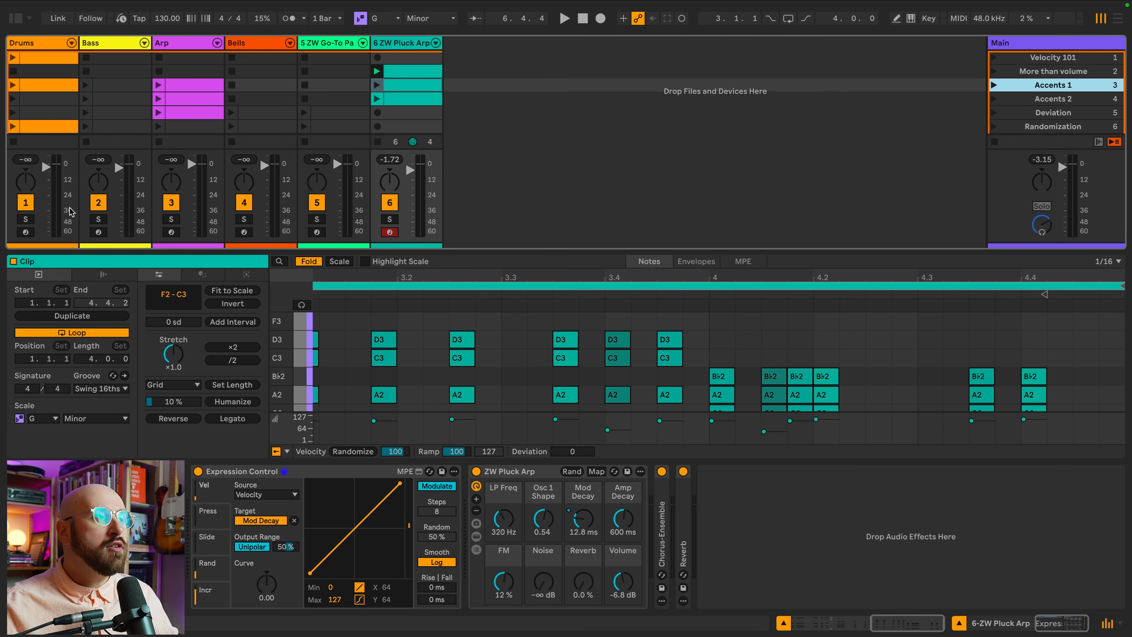
{"action": "left_click", "coordinate": [25, 219]}
{"action": "left_click", "coordinate": [43, 87]}
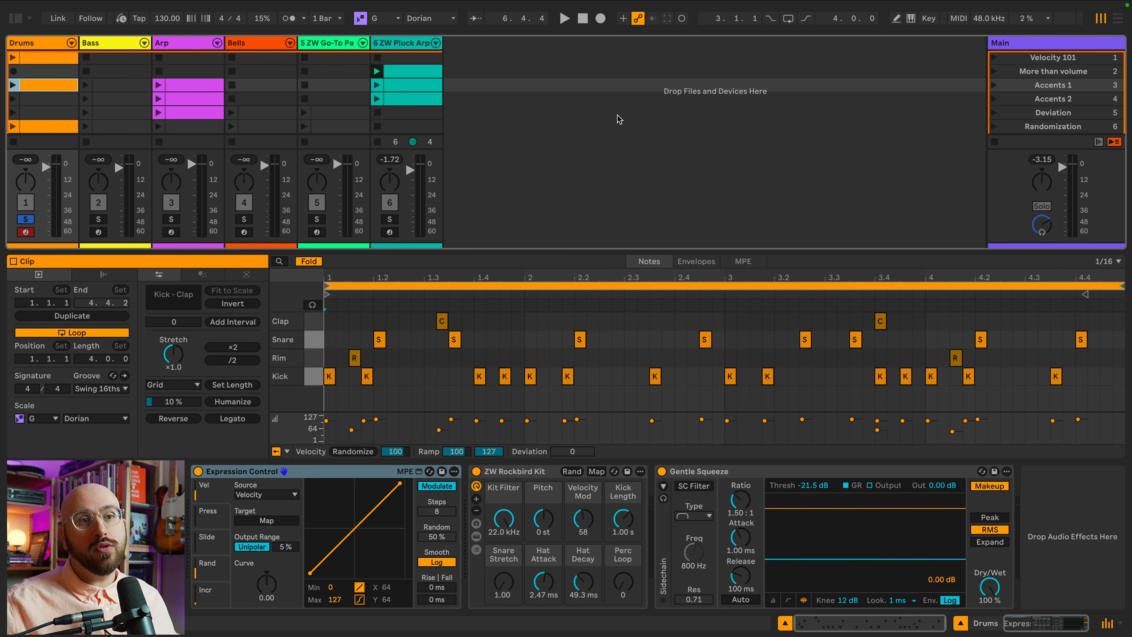
{"action": "key", "text": "space"}
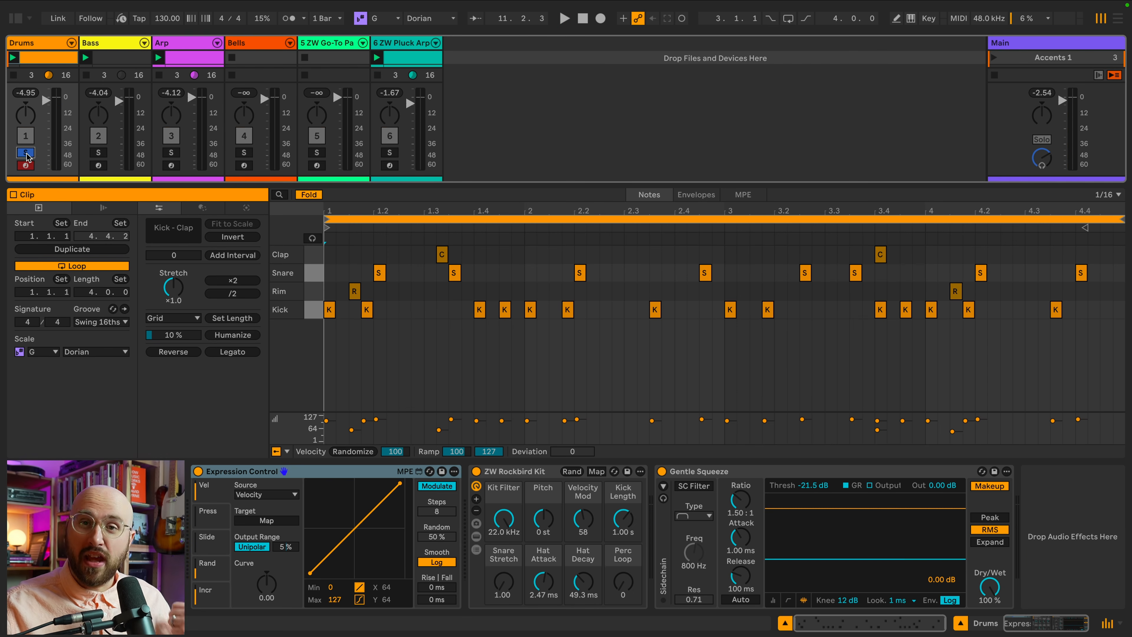
Unsolo the Drums track and view the Pluck Arp and Arp clips of the Accents 1 scene during playback.
{"action": "left_click", "coordinate": [26, 153]}
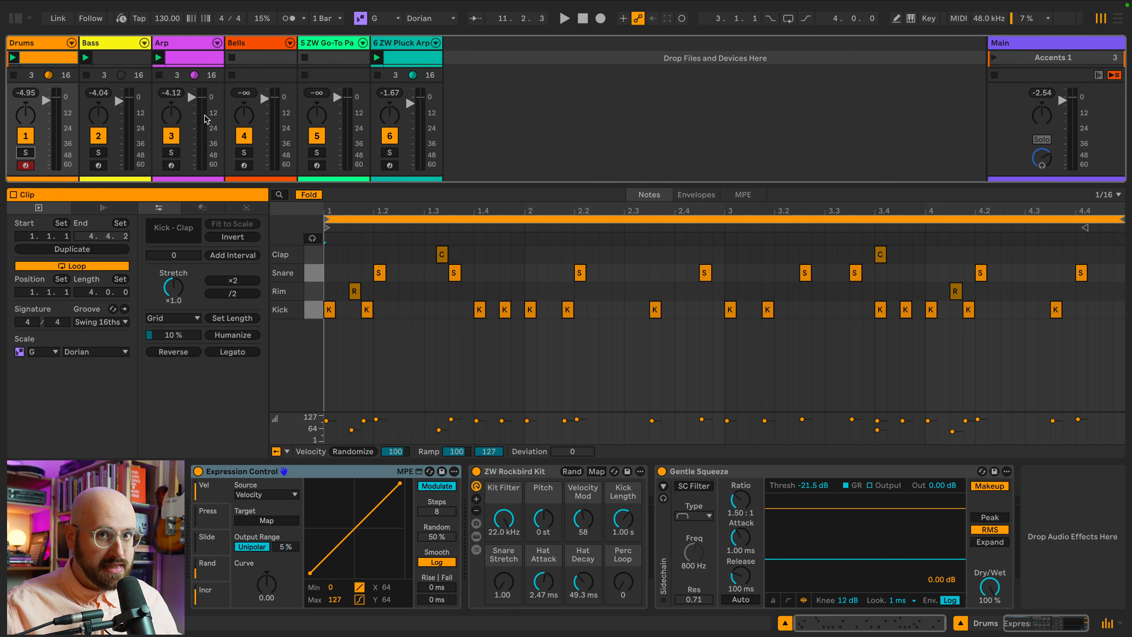
{"action": "key", "text": "space"}
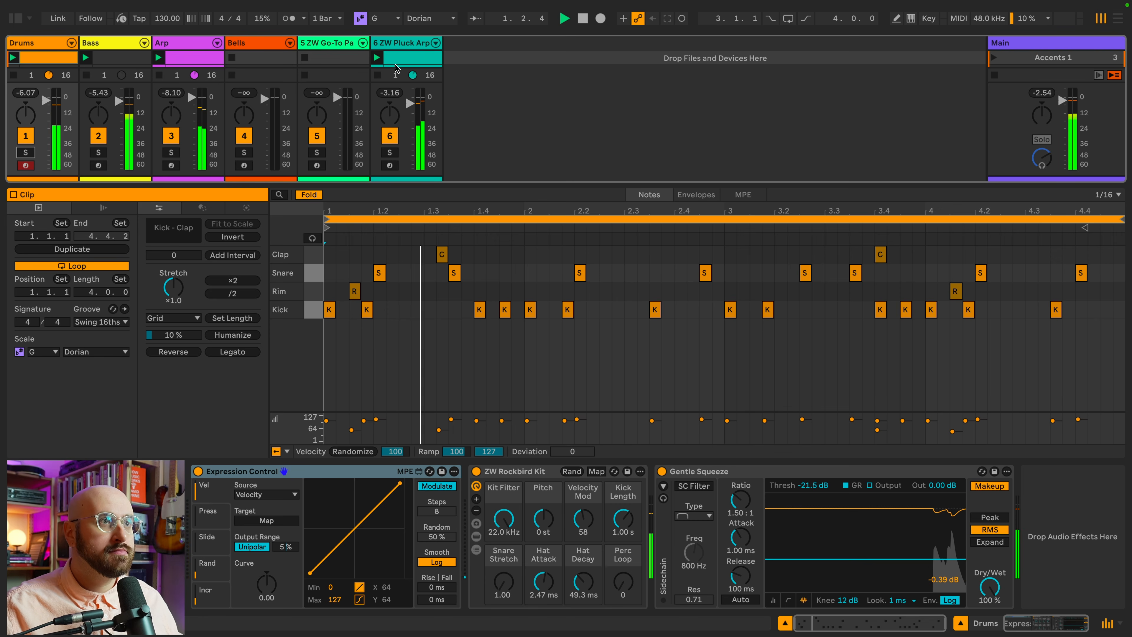
{"action": "left_click", "coordinate": [402, 60]}
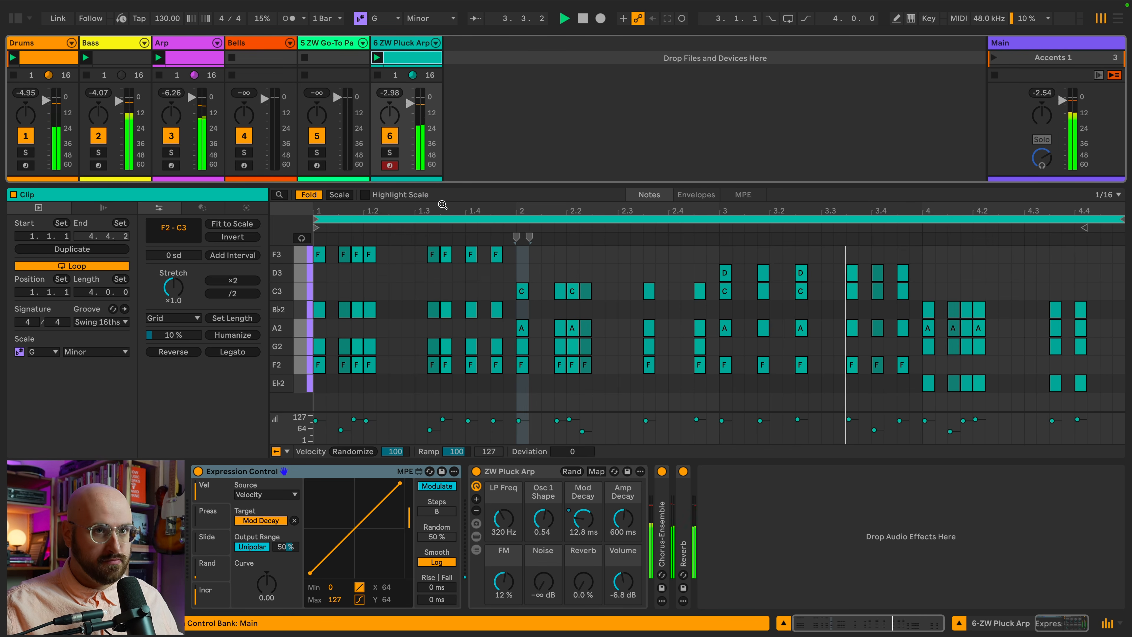
{"action": "left_click", "coordinate": [192, 57]}
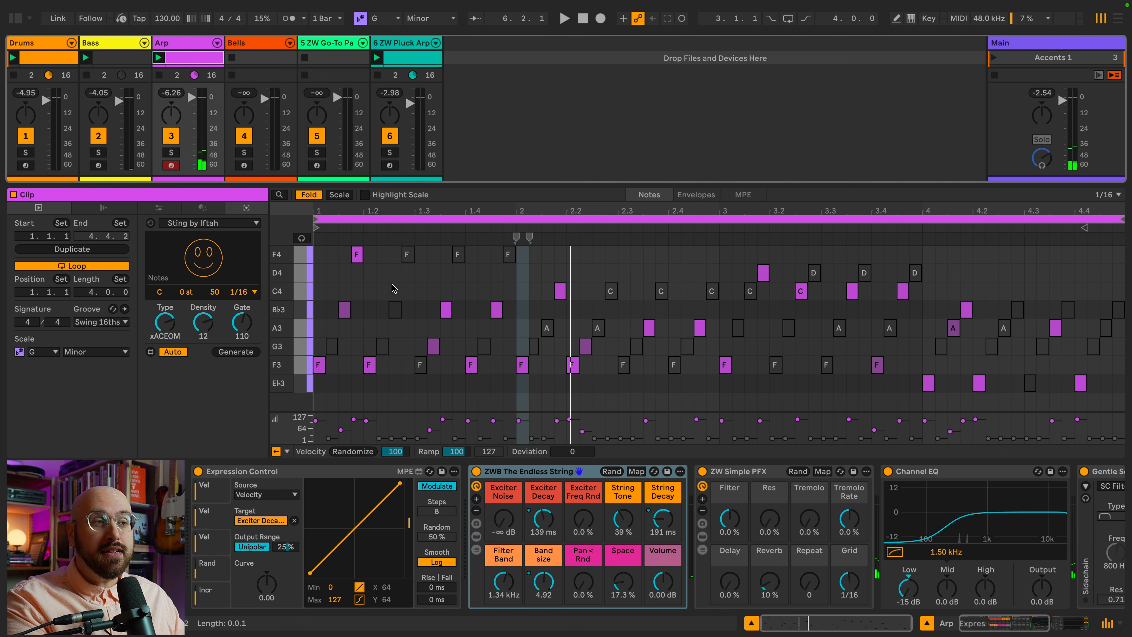
Solo the Arp track from within its clip.
{"action": "left_click", "coordinate": [314, 283]}
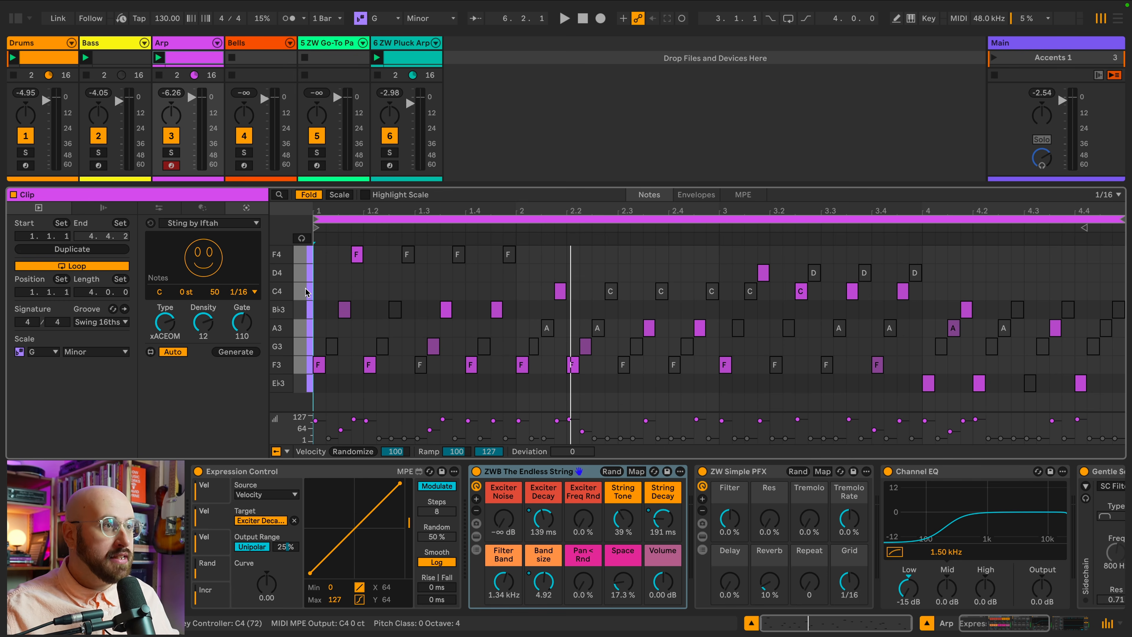
{"action": "key", "text": "s"}
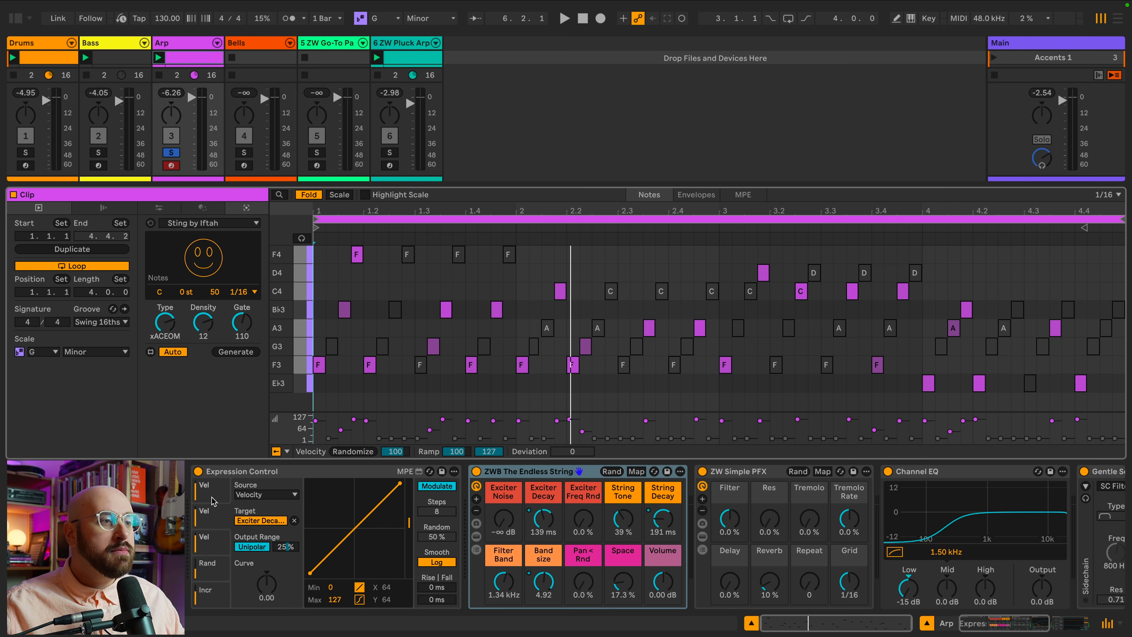
Review the Expression Control's velocity mapping slots and their targets, playing the Arp clip to hear them.
{"action": "left_click", "coordinate": [212, 511]}
{"action": "left_click", "coordinate": [211, 508]}
{"action": "left_click", "coordinate": [212, 536]}
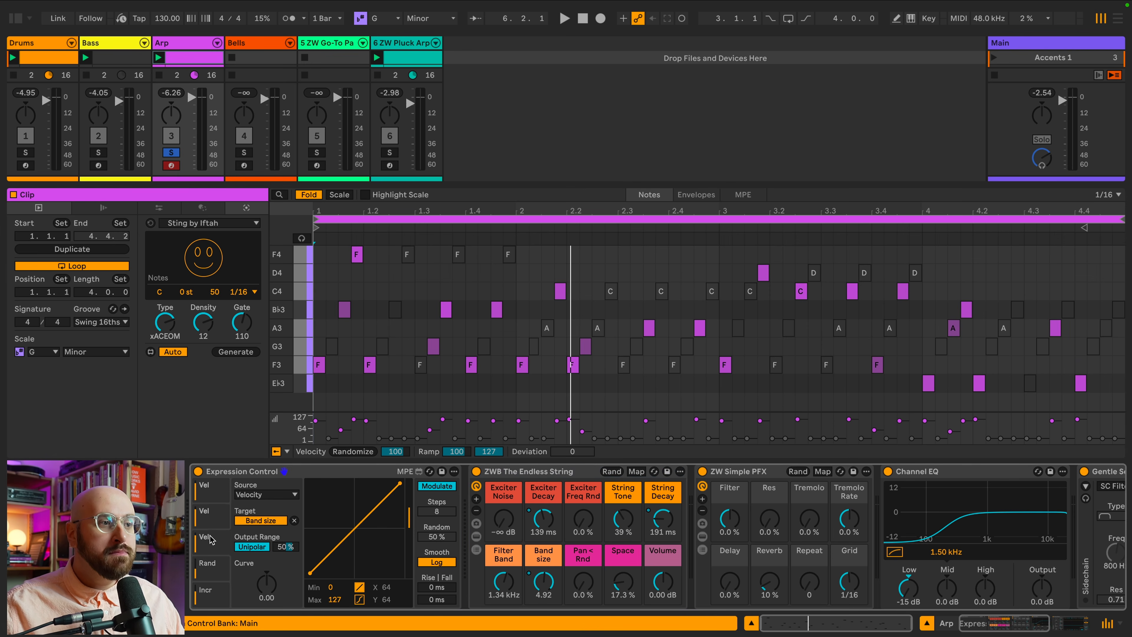
{"action": "left_click", "coordinate": [212, 513]}
{"action": "left_click", "coordinate": [213, 497]}
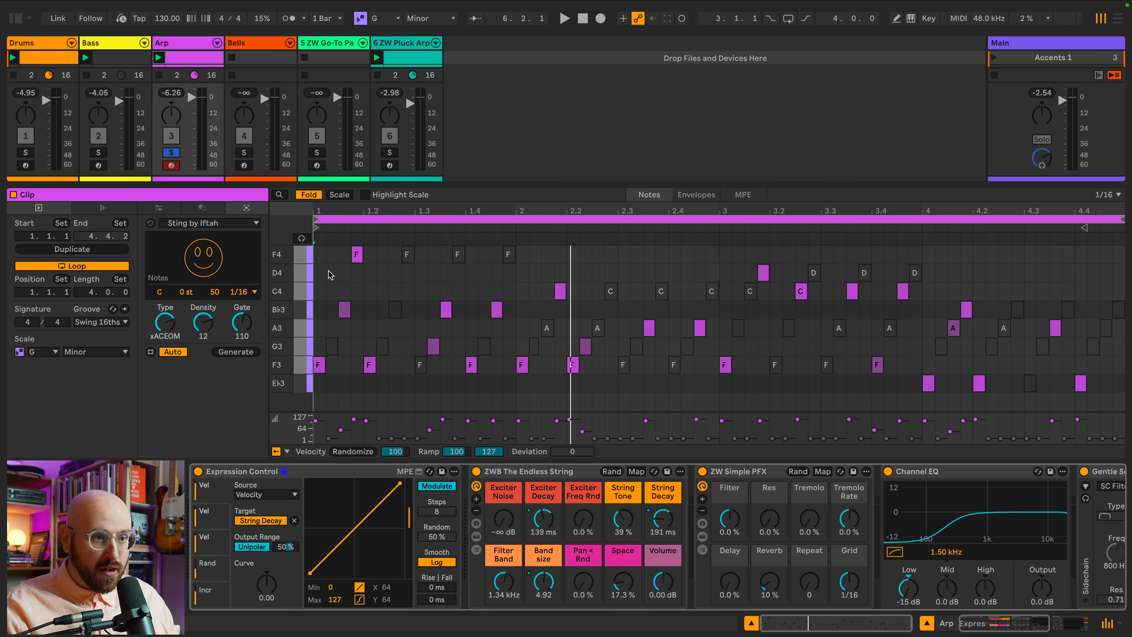
{"action": "key", "text": "space"}
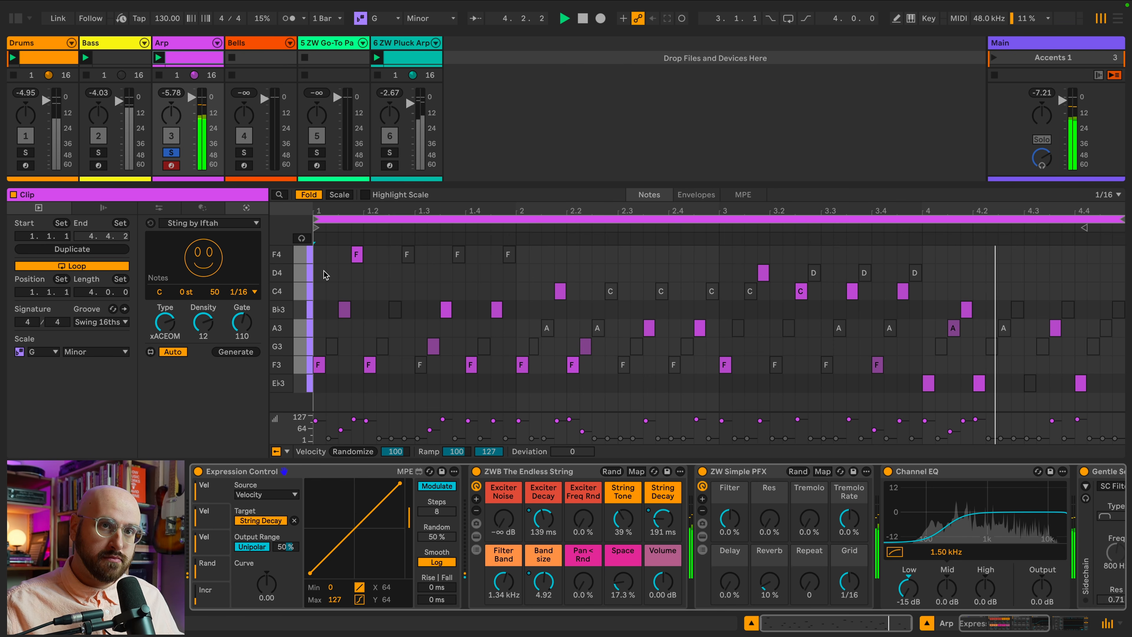
{"action": "key", "text": "space"}
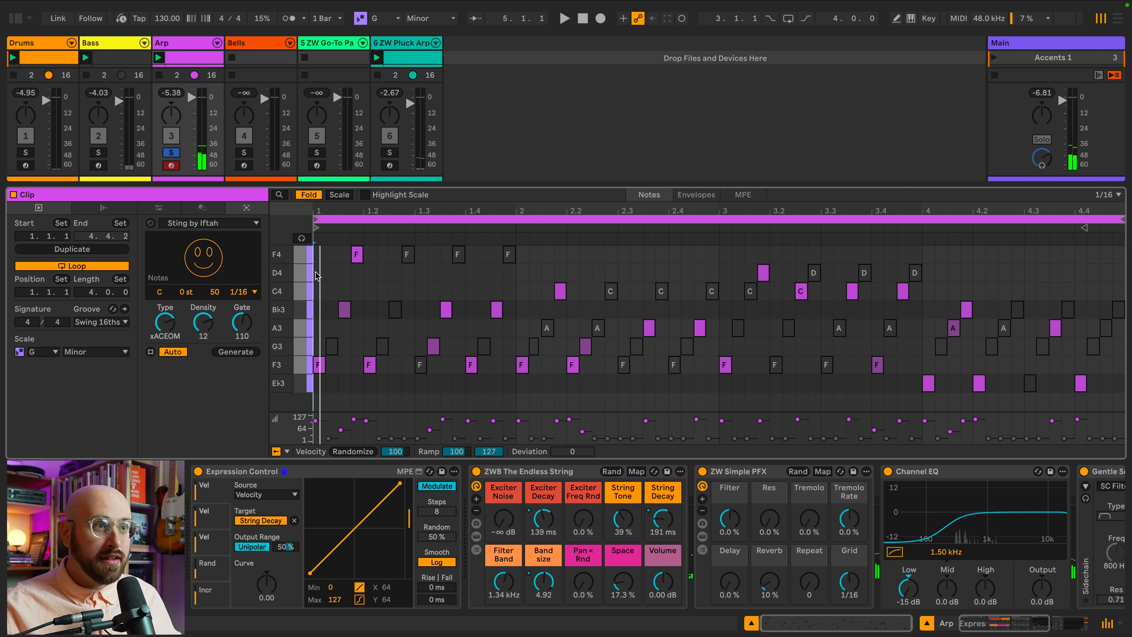
Deactivate all notes in the Arp clip, then reactivate them and deselect.
{"action": "key", "text": "ctrl+a"}
{"action": "key", "text": "0"}
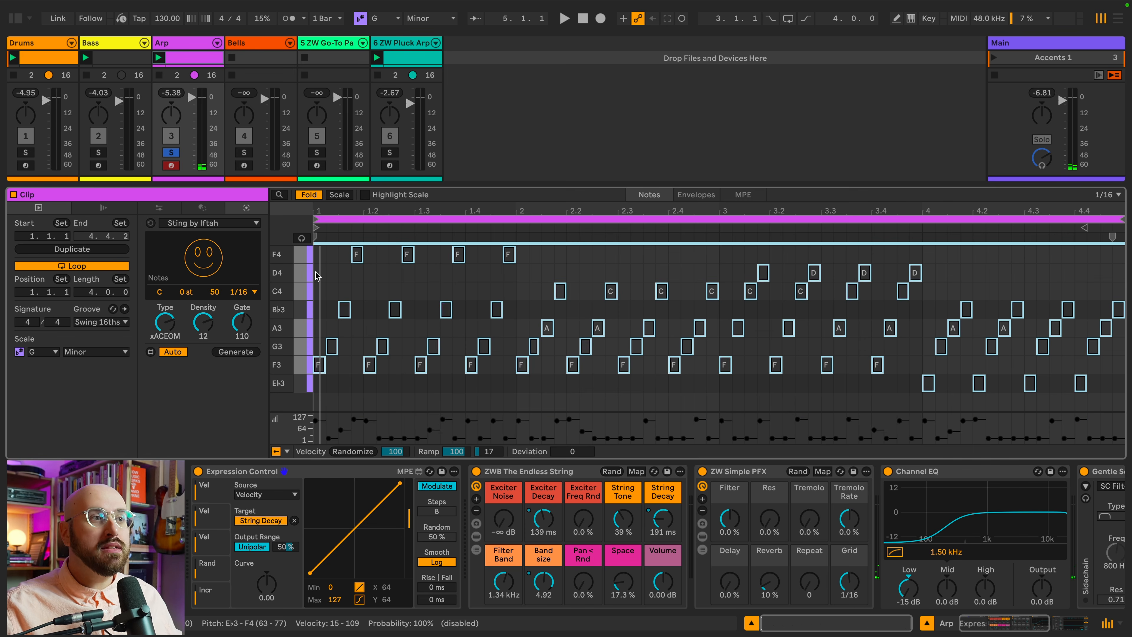
{"action": "key", "text": "0"}
{"action": "left_click", "coordinate": [316, 272]}
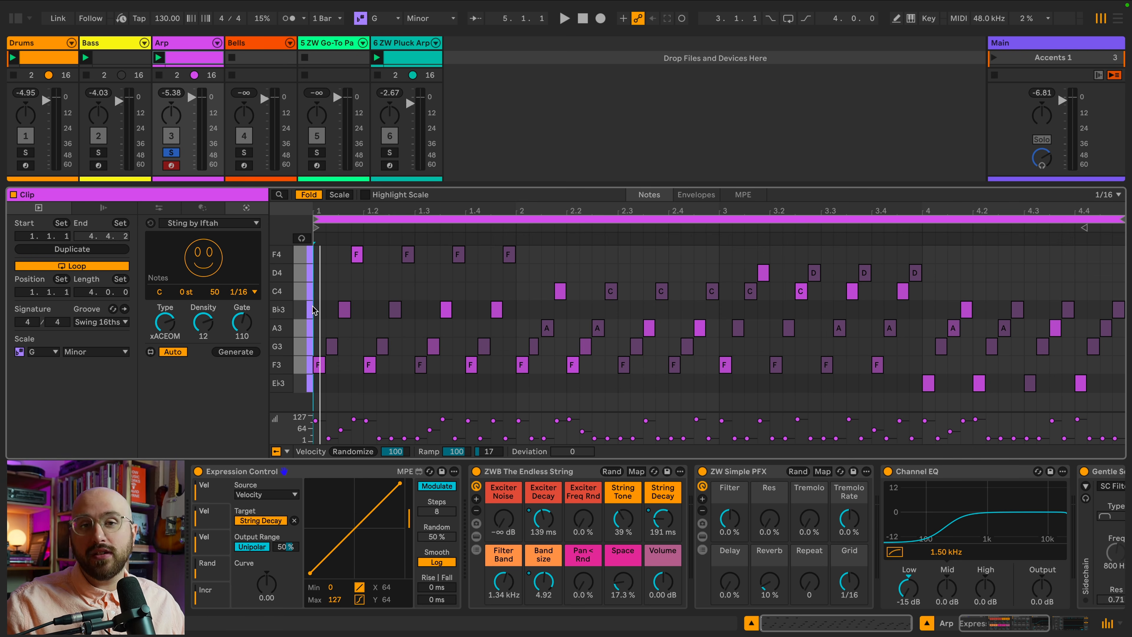
Unsolo the Arp track and open the Pluck Arp clip of the Accents 2 scene.
{"action": "key", "text": "space"}
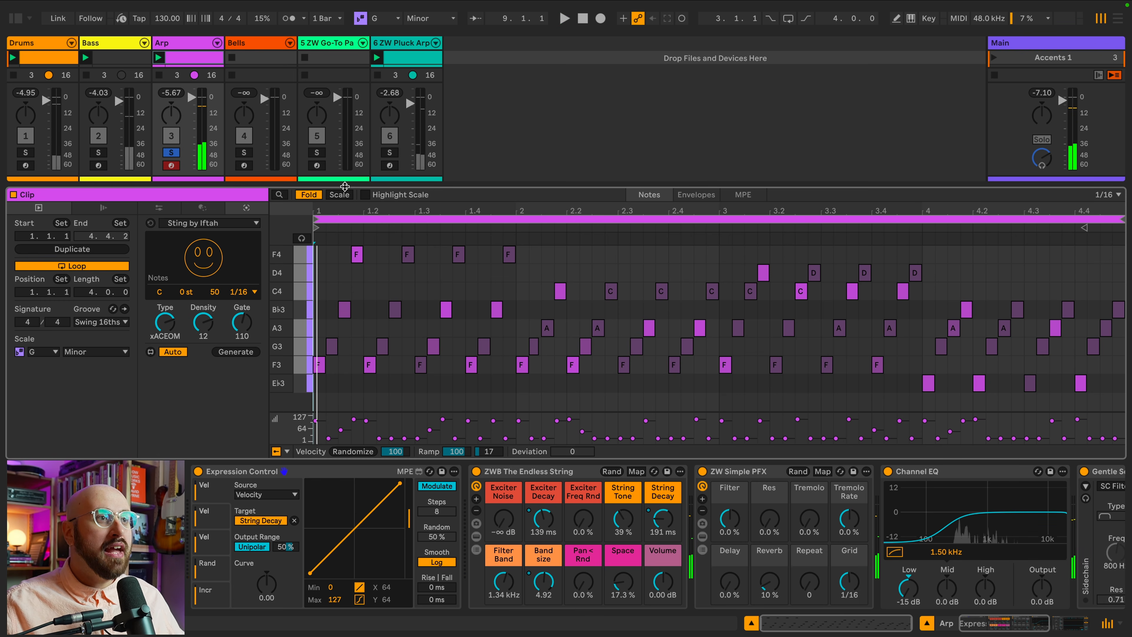
{"action": "left_click_drag", "start_coordinate": [339, 186], "coordinate": [336, 268]}
{"action": "left_click", "coordinate": [171, 237]}
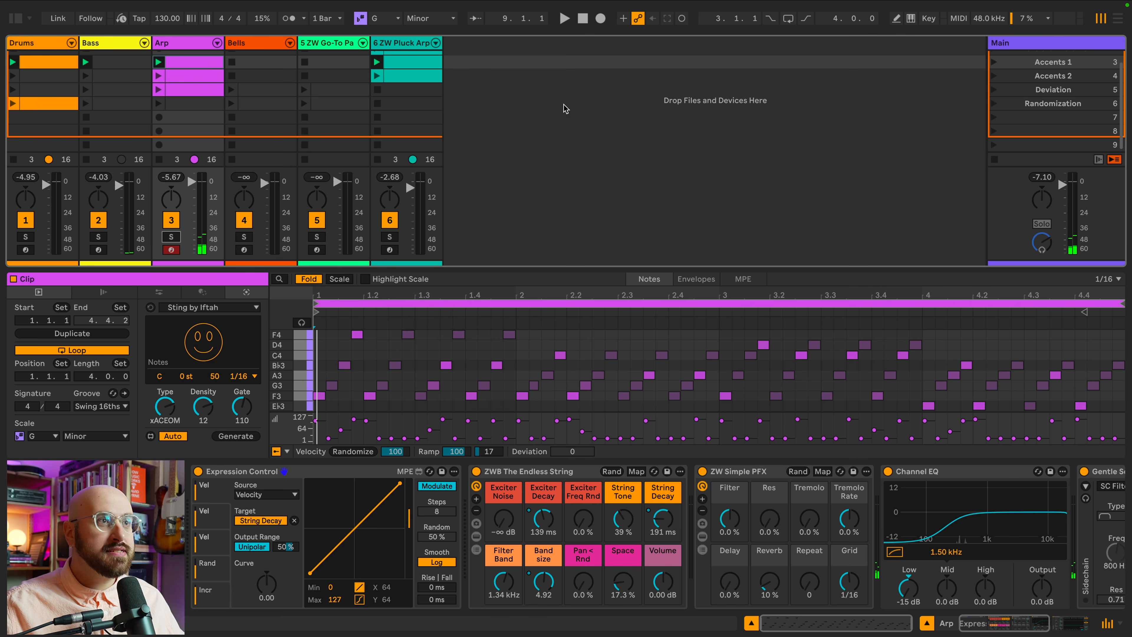
{"action": "left_click", "coordinate": [1037, 79]}
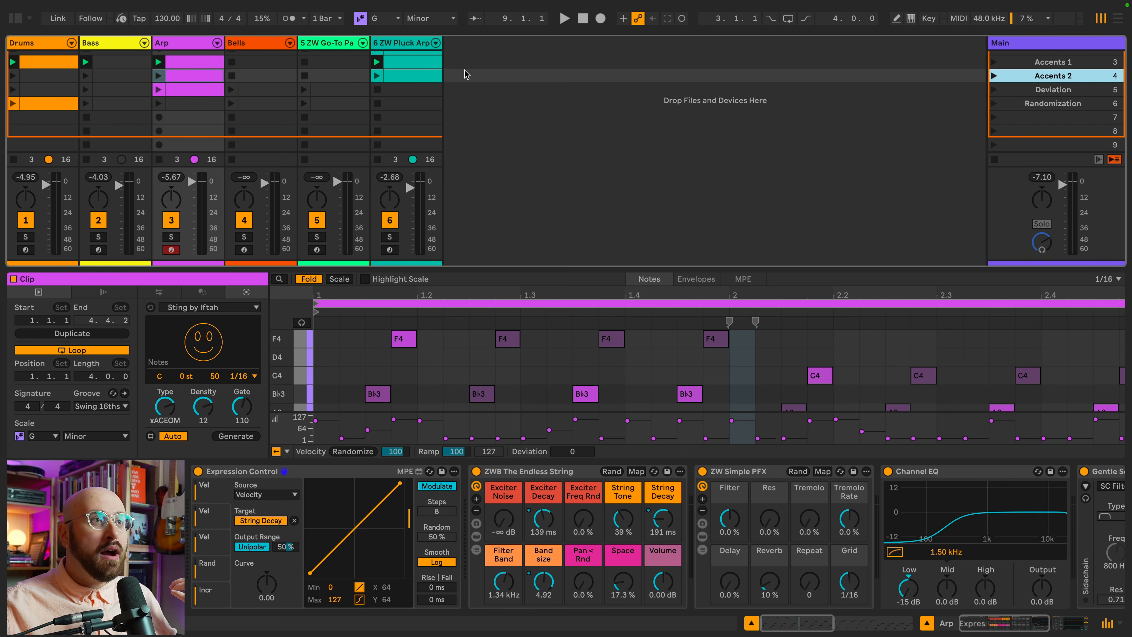
{"action": "left_click", "coordinate": [405, 78]}
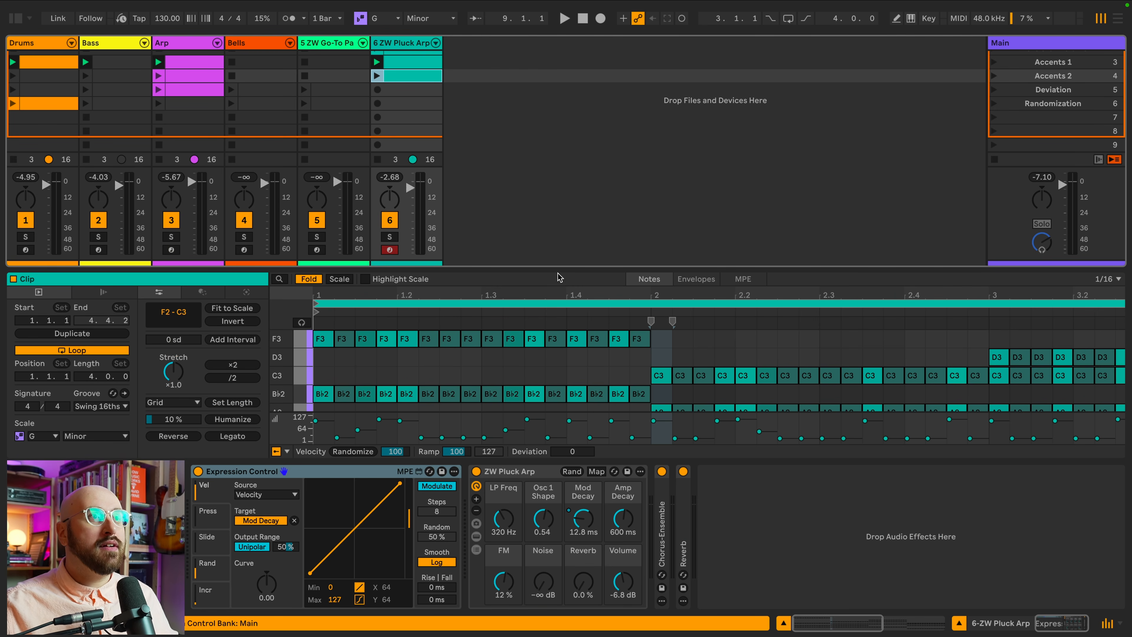
Solo the Pluck Arp track and play its clip to hear the velocity-mapped Mod Decay.
{"action": "left_click_drag", "start_coordinate": [567, 265], "coordinate": [577, 192]}
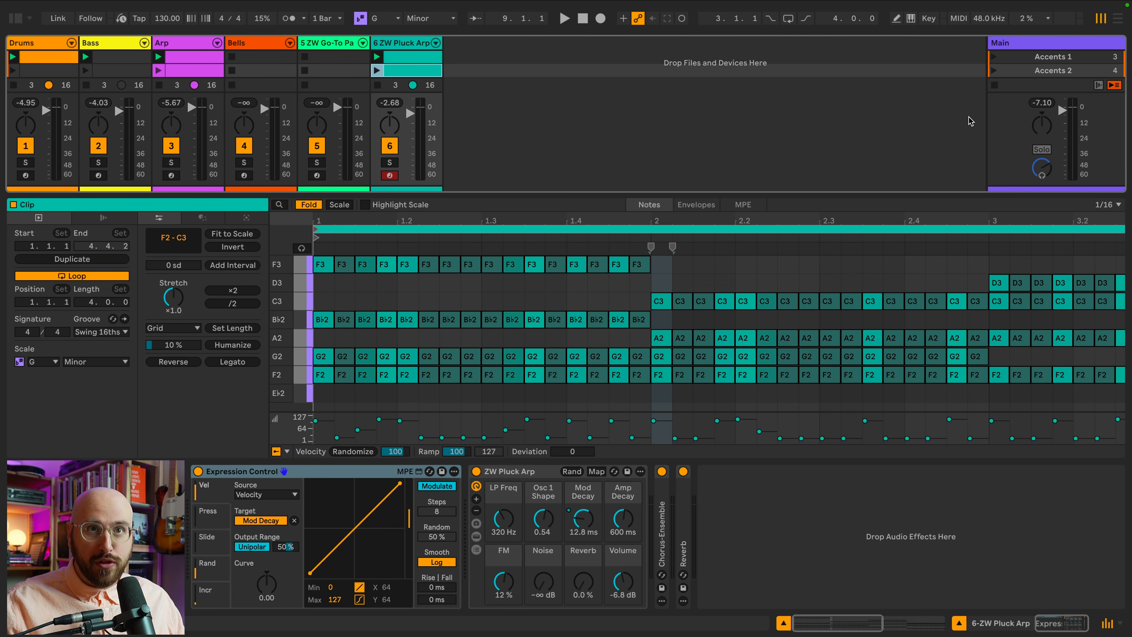
{"action": "key", "text": "space"}
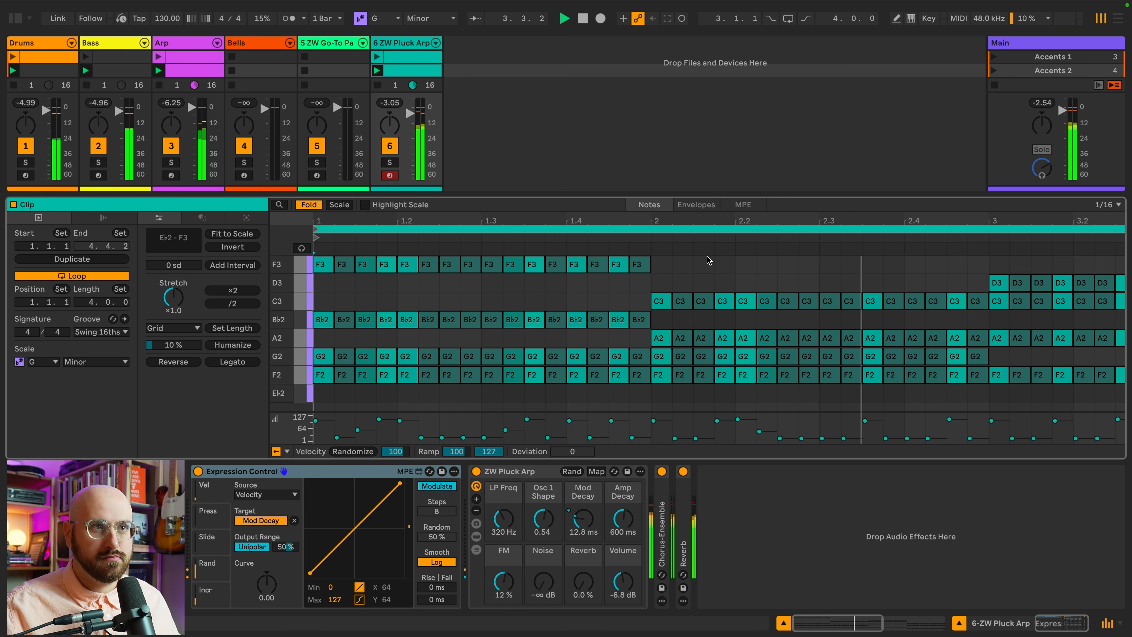
{"action": "scroll", "coordinate": [711, 273], "scroll_direction": "down", "scroll_amount": 2}
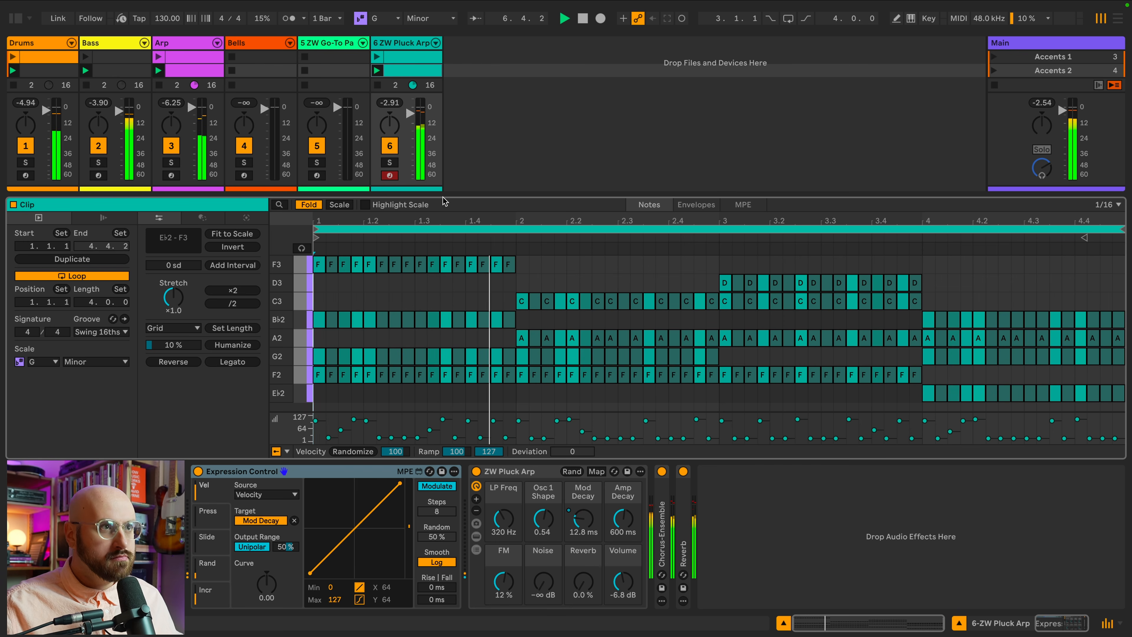
{"action": "left_click", "coordinate": [390, 163]}
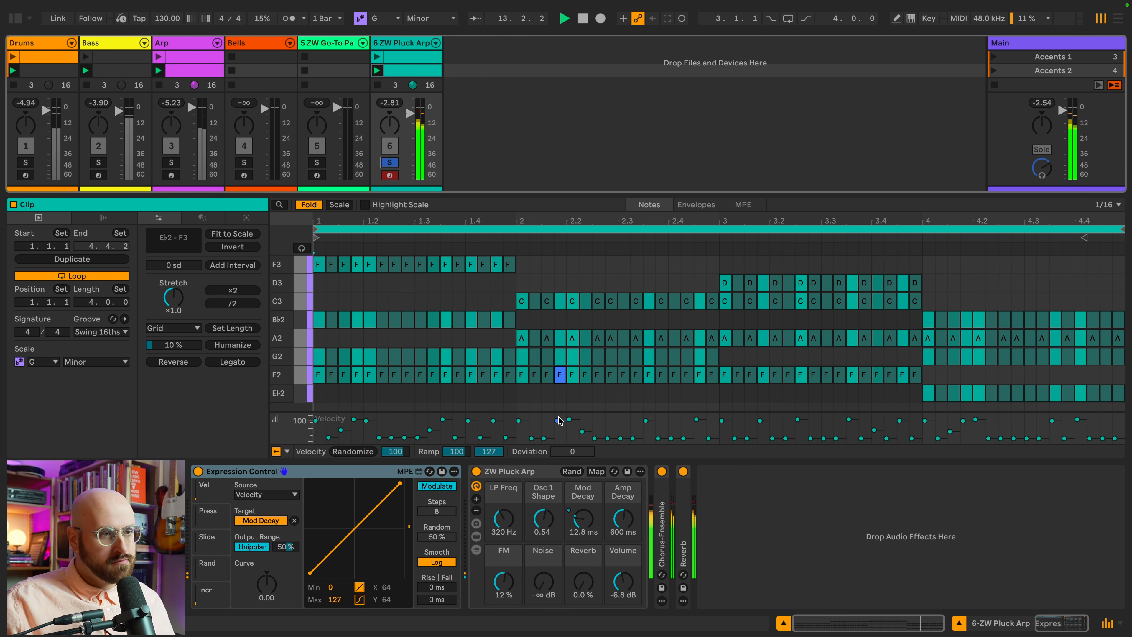
{"action": "key", "text": "space"}
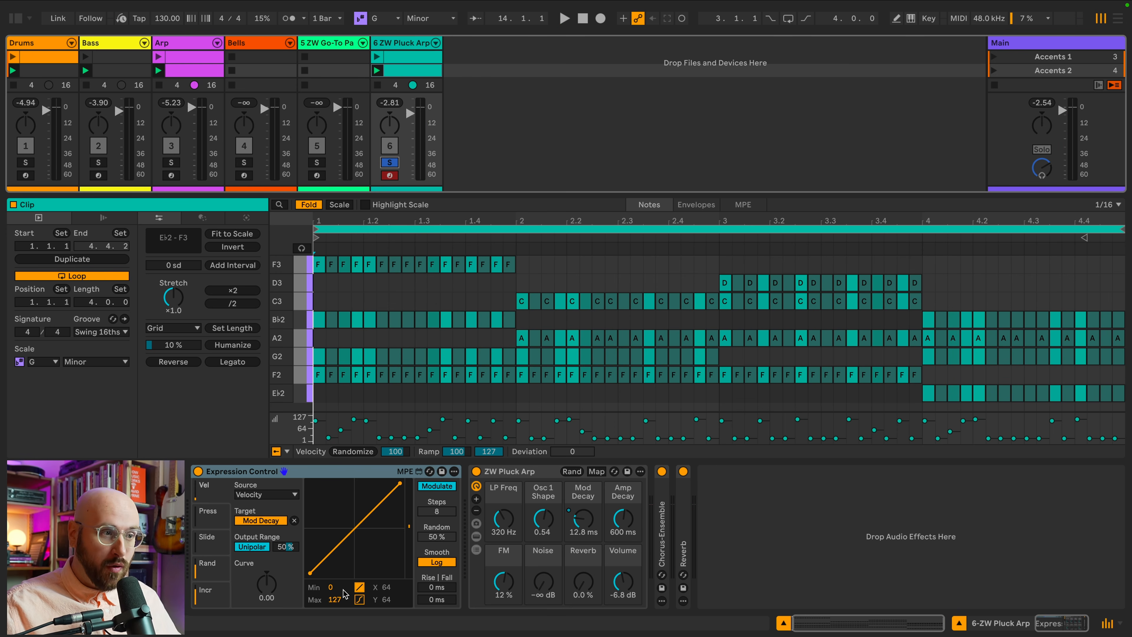
Set the Mod Decay velocity mapping's maximum output to 0 and play the clip to compare.
{"action": "left_click", "coordinate": [338, 600]}
{"action": "type", "text": "0"}
{"action": "key", "text": "Return"}
{"action": "key", "text": "space"}
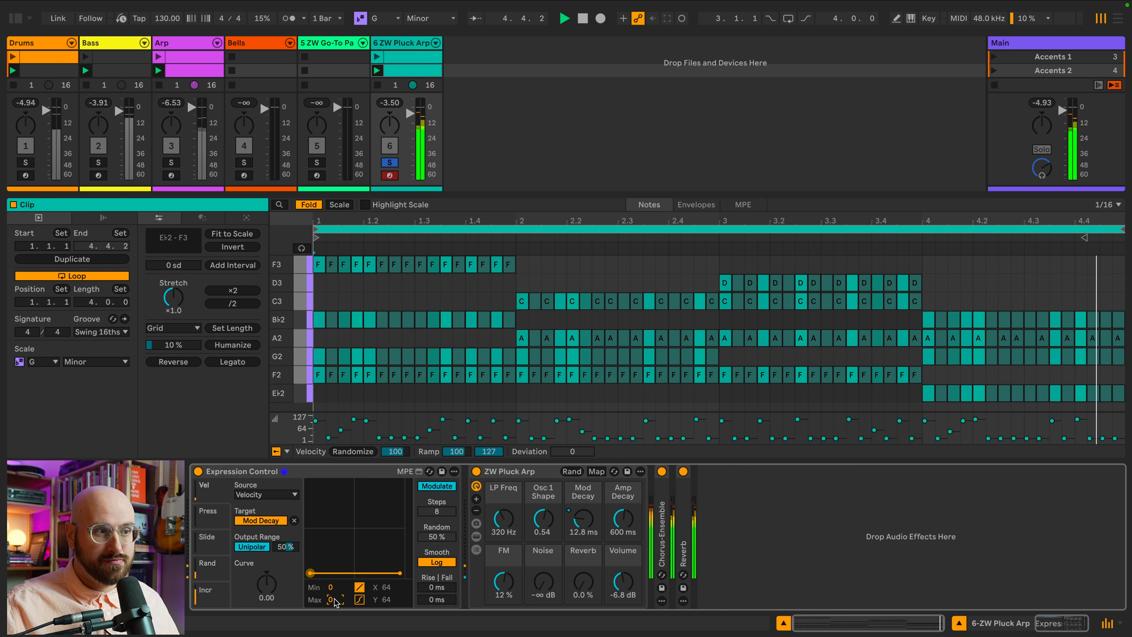
{"action": "key", "text": "space"}
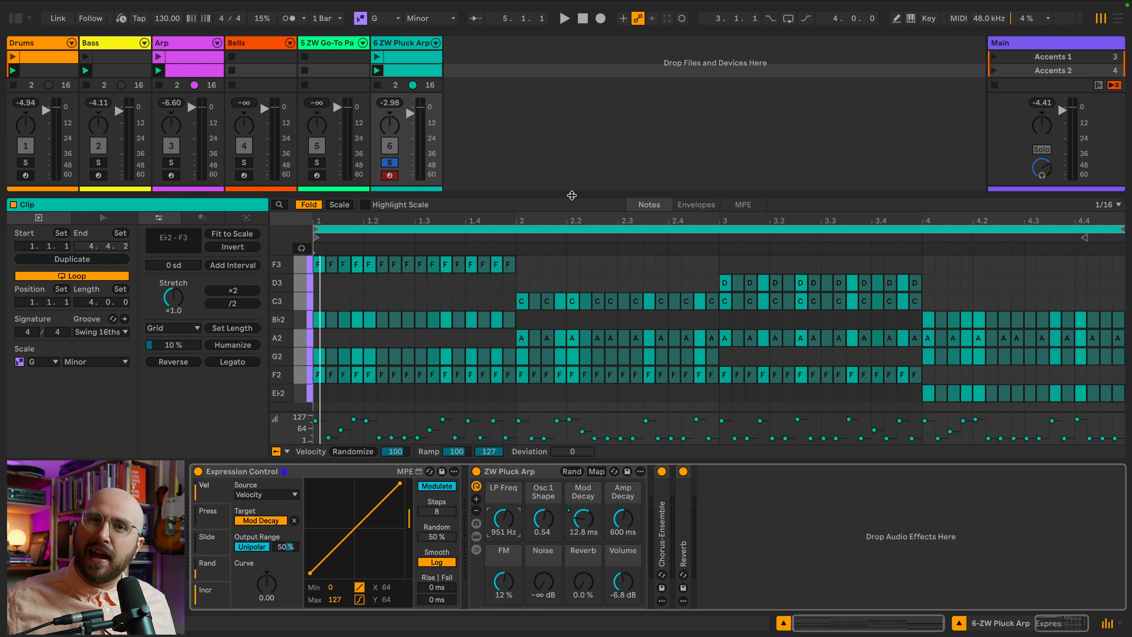
Unsolo the Pluck Arp track and launch the Deviation scene.
{"action": "left_click_drag", "start_coordinate": [572, 196], "coordinate": [572, 234]}
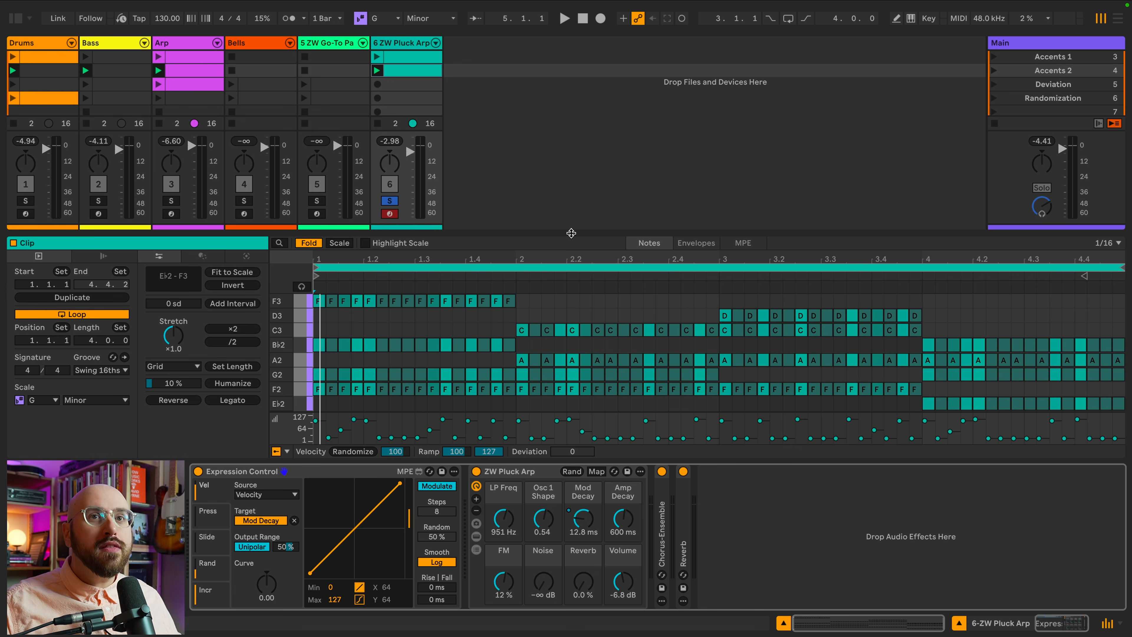
{"action": "left_click", "coordinate": [395, 201]}
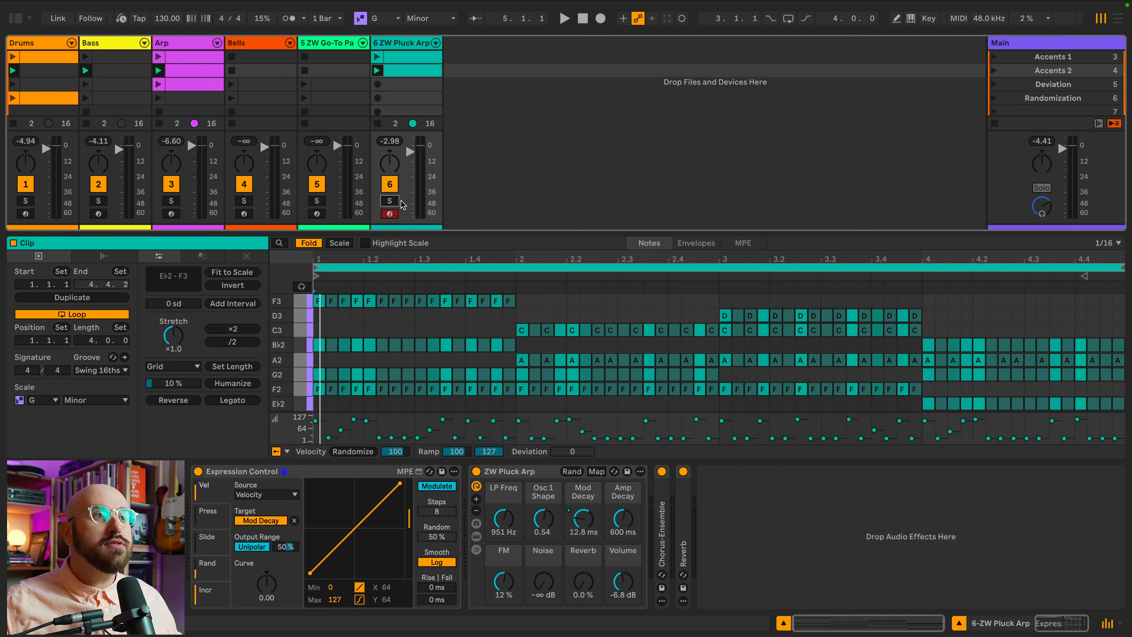
{"action": "left_click", "coordinate": [1029, 86]}
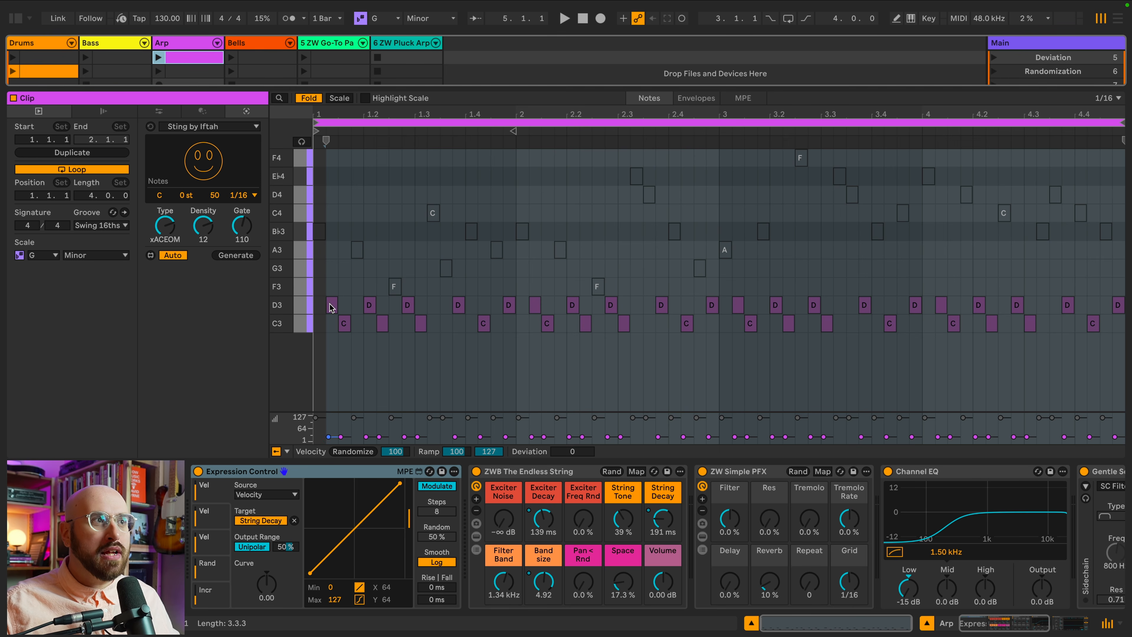
{"action": "left_click", "coordinate": [994, 57]}
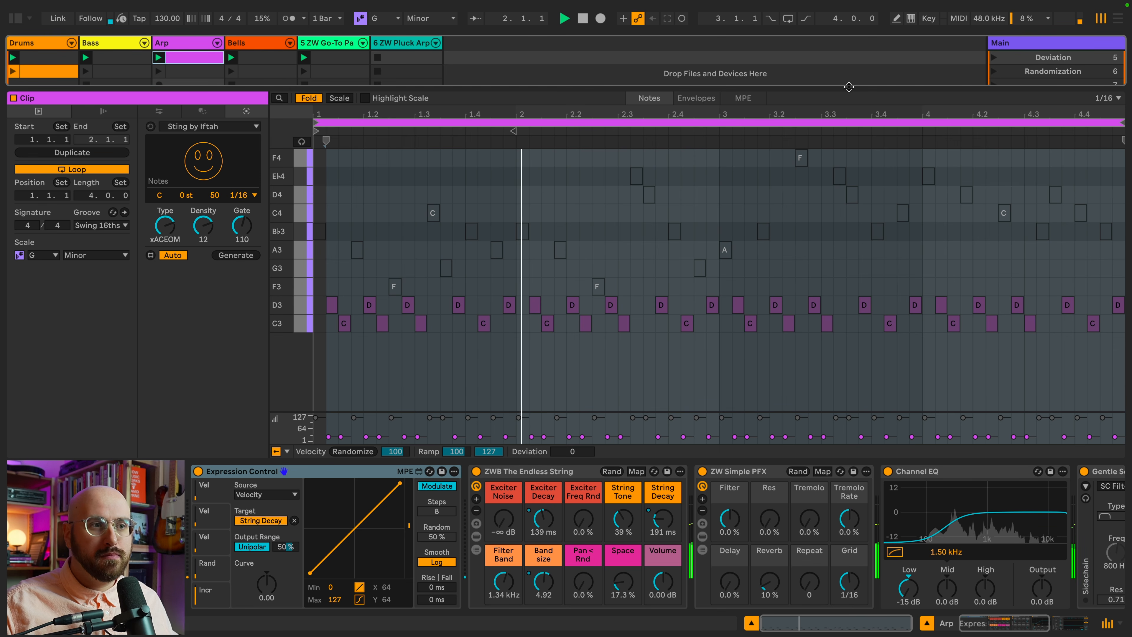
Solo the Arp track in the Deviation scene and stop playback.
{"action": "left_click_drag", "start_coordinate": [848, 88], "coordinate": [844, 171]}
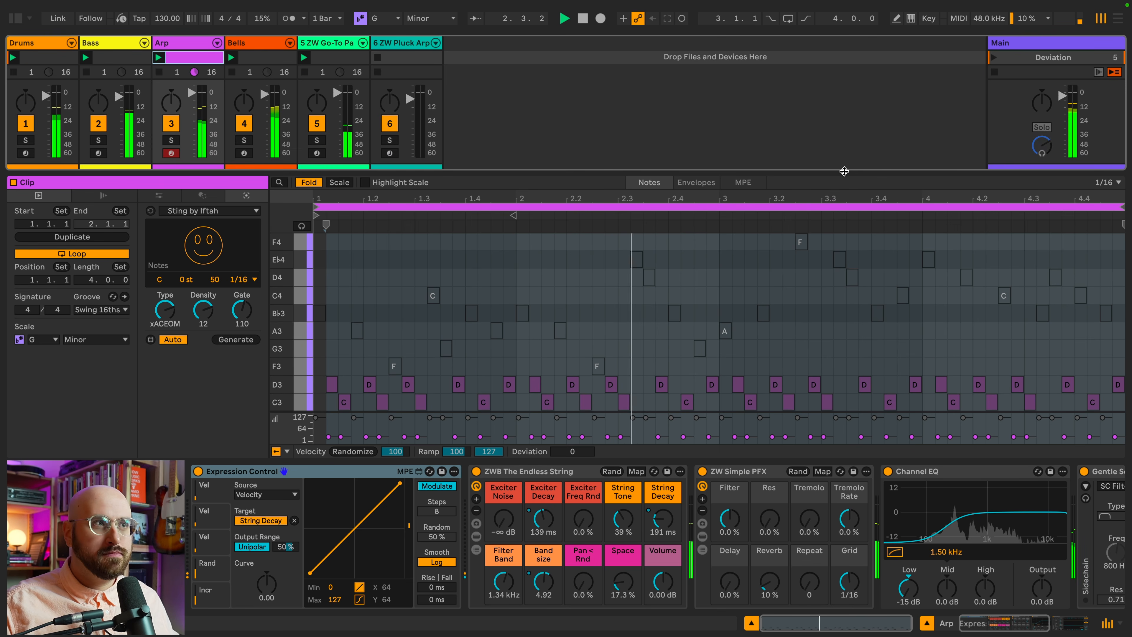
{"action": "left_click", "coordinate": [172, 141]}
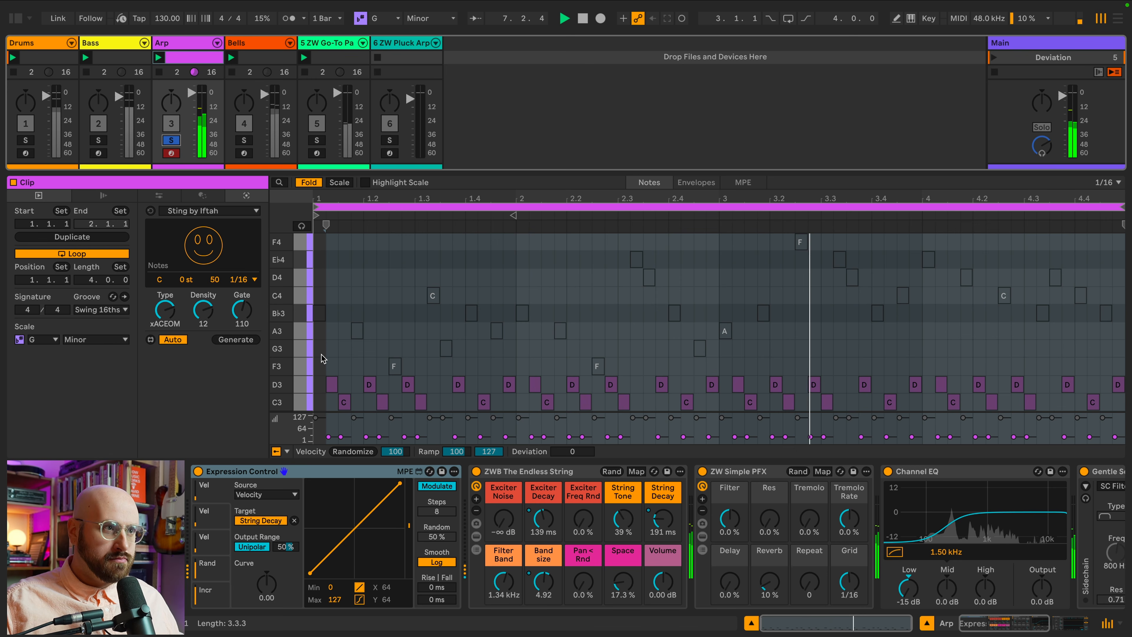
{"action": "left_click", "coordinate": [316, 360]}
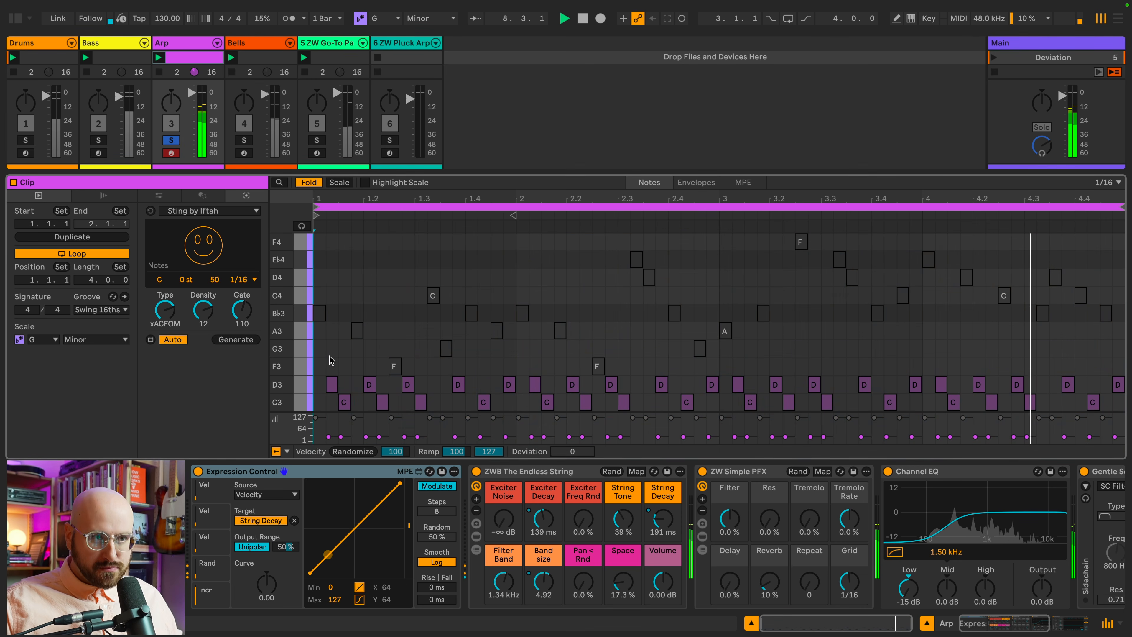
{"action": "key", "text": "space"}
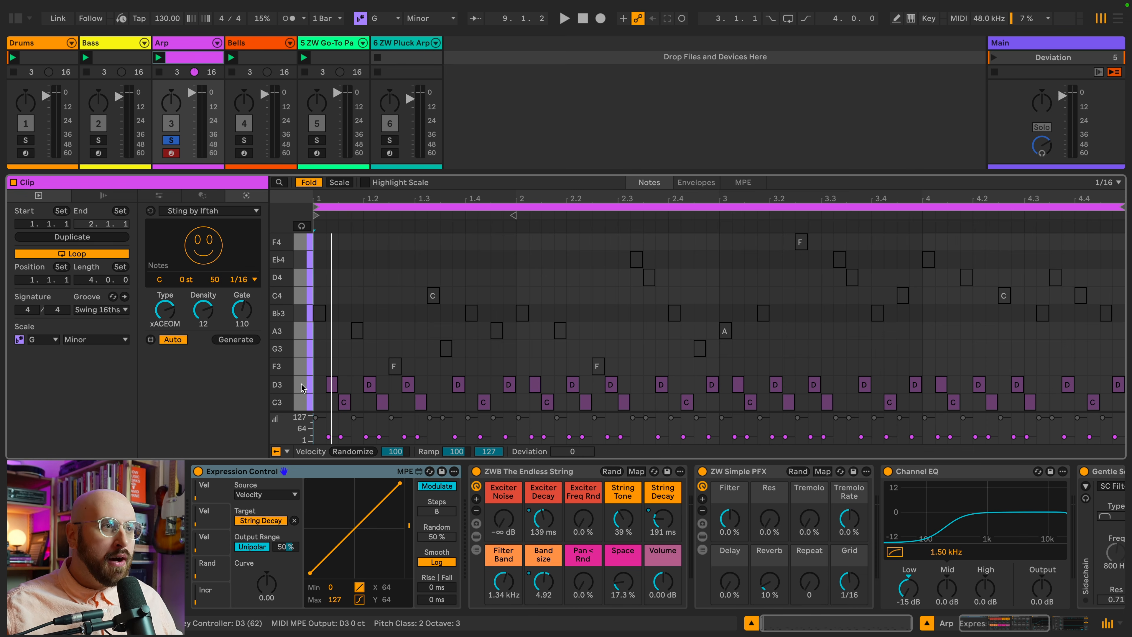
Select all D3 and C3 notes, set their velocity deviation to +50, and play the clip.
{"action": "left_click_drag", "start_coordinate": [300, 384], "coordinate": [301, 401]}
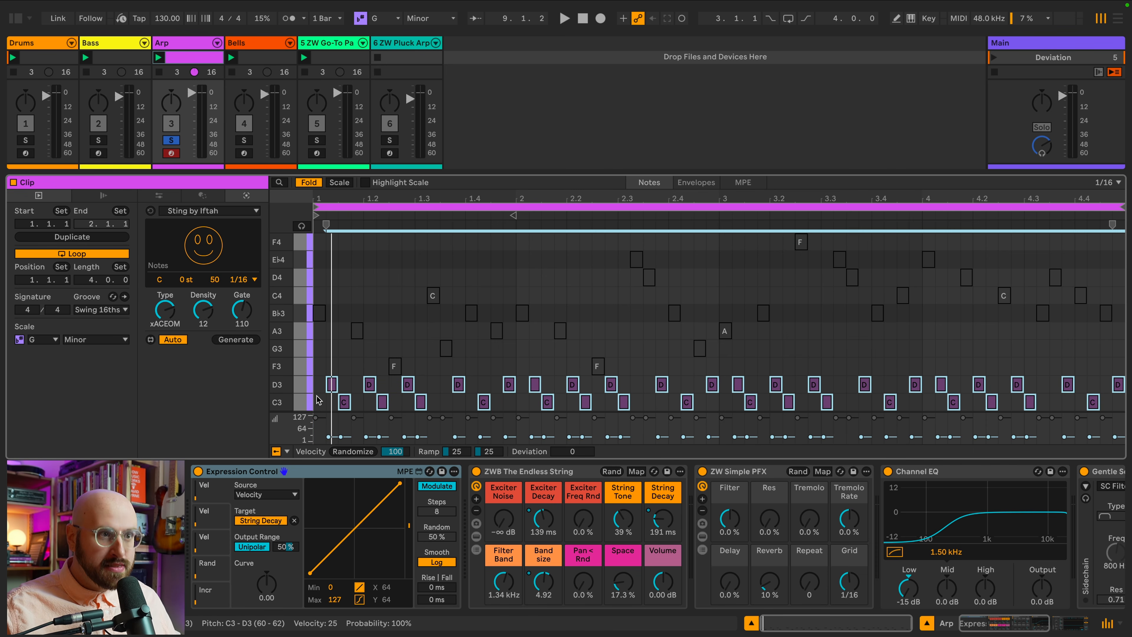
{"action": "left_click", "coordinate": [575, 455]}
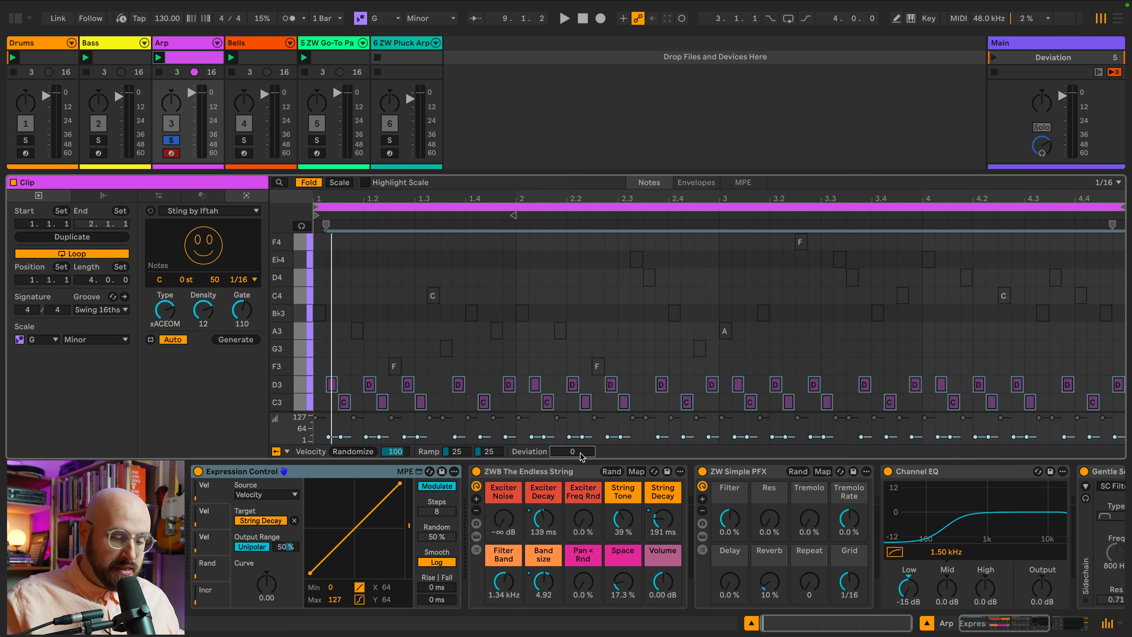
{"action": "key", "text": "Return"}
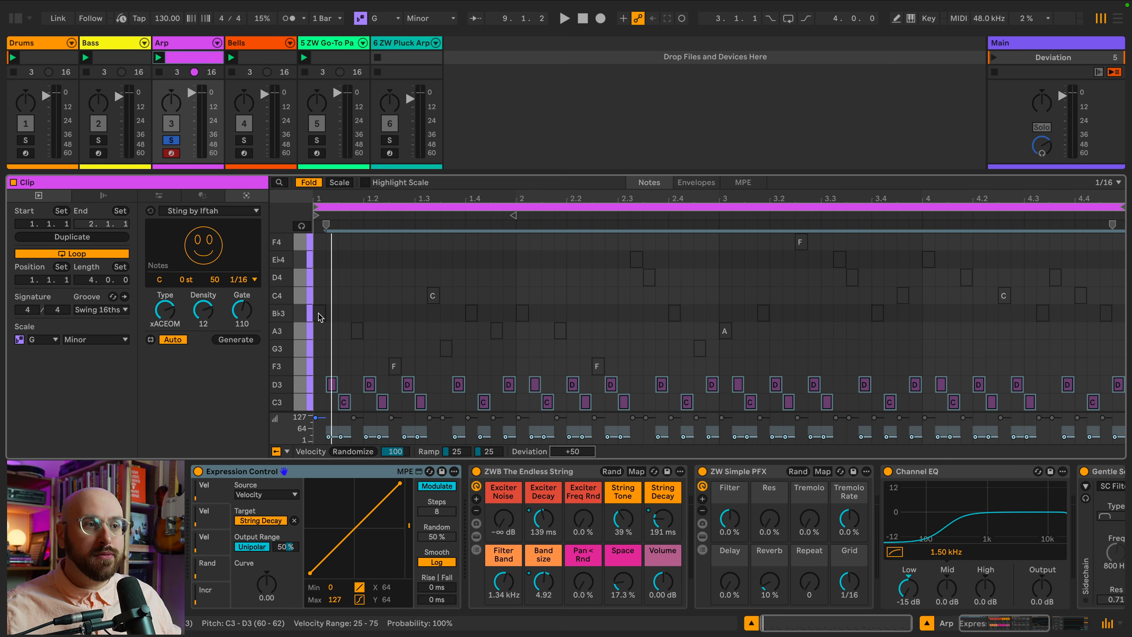
{"action": "key", "text": "space"}
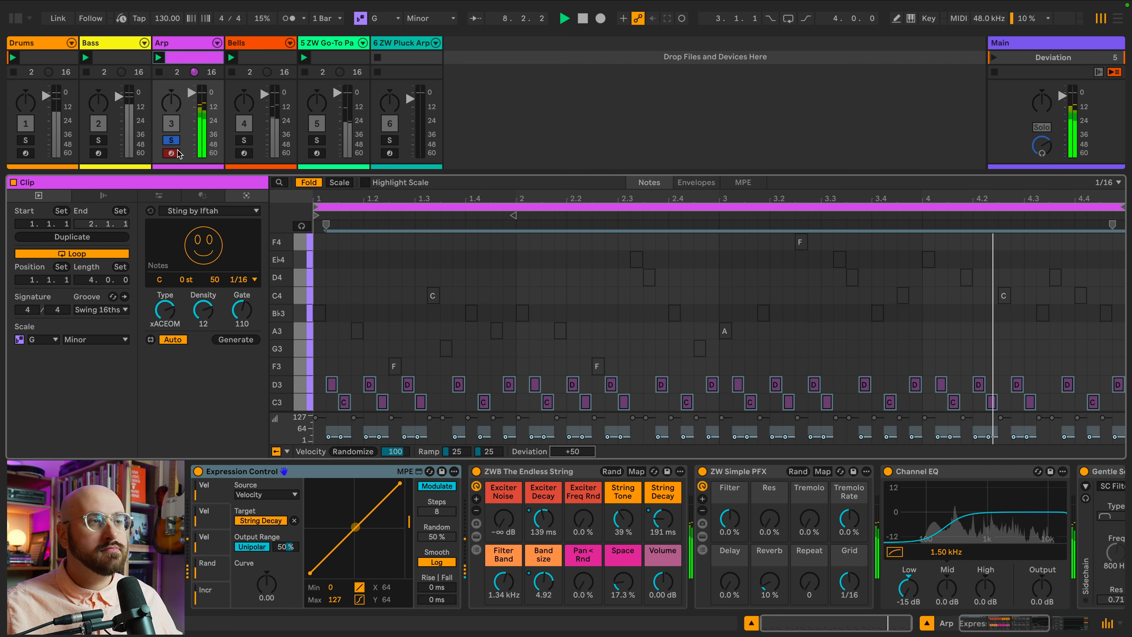
{"action": "key", "text": "space"}
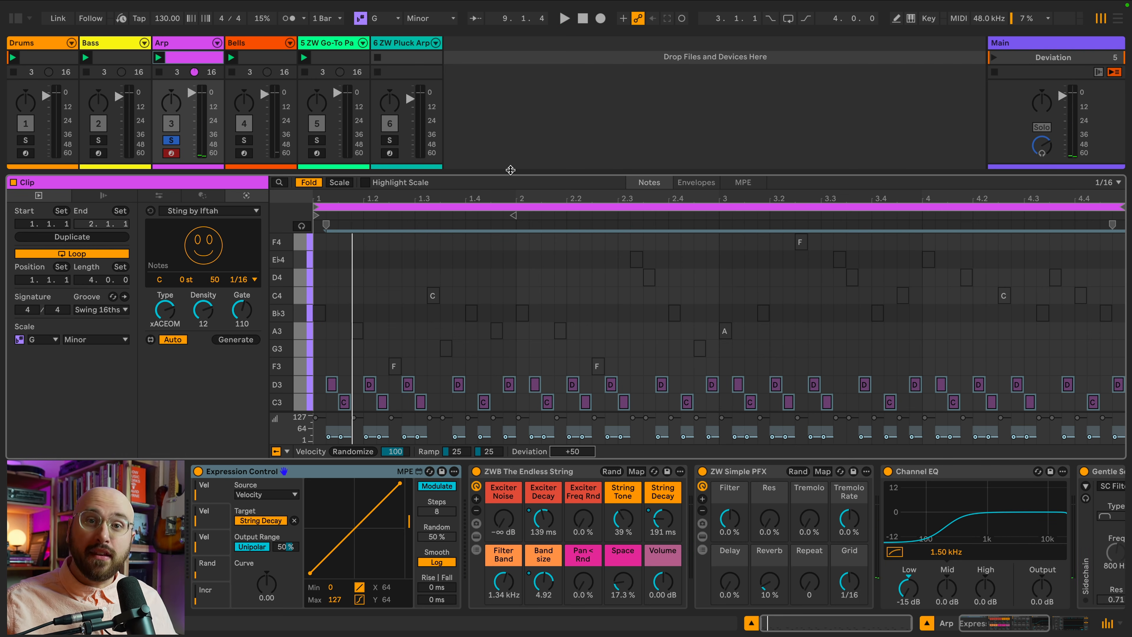
Unsolo the Arp track and open the Drums clip of the Randomization scene.
{"action": "left_click_drag", "start_coordinate": [510, 170], "coordinate": [495, 236]}
{"action": "left_click", "coordinate": [172, 206]}
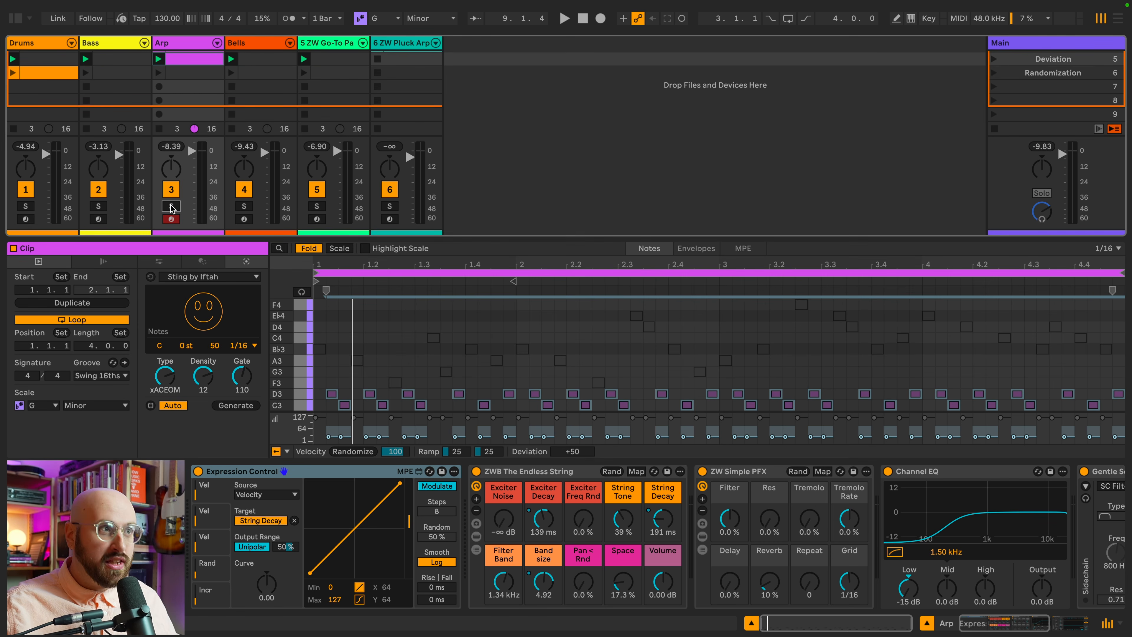
{"action": "left_click", "coordinate": [1053, 73]}
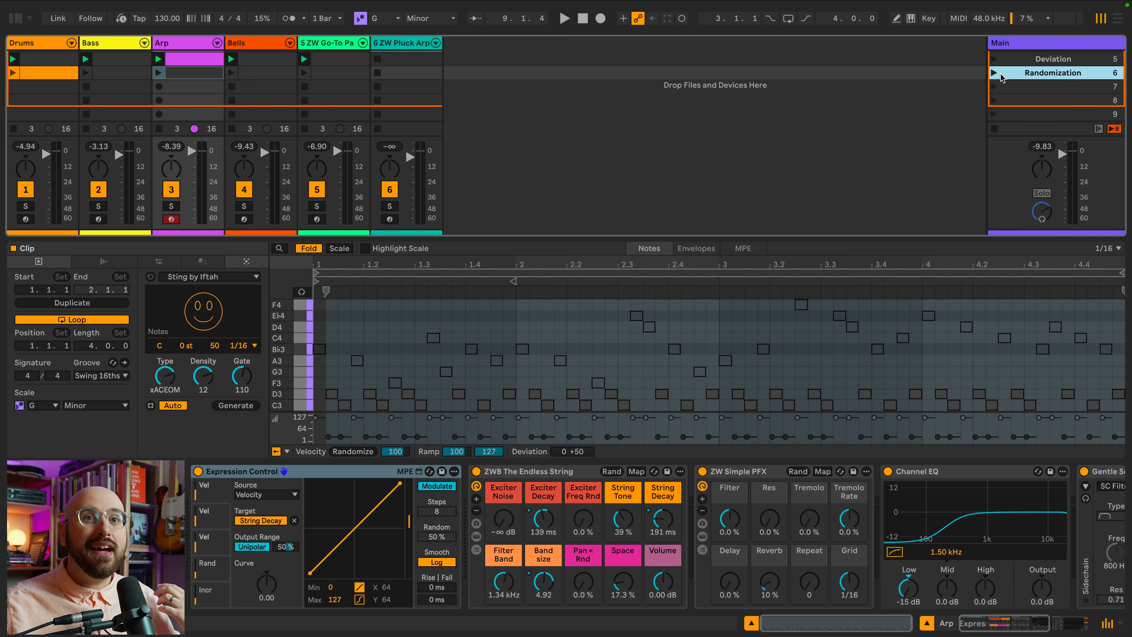
{"action": "left_click", "coordinate": [66, 74]}
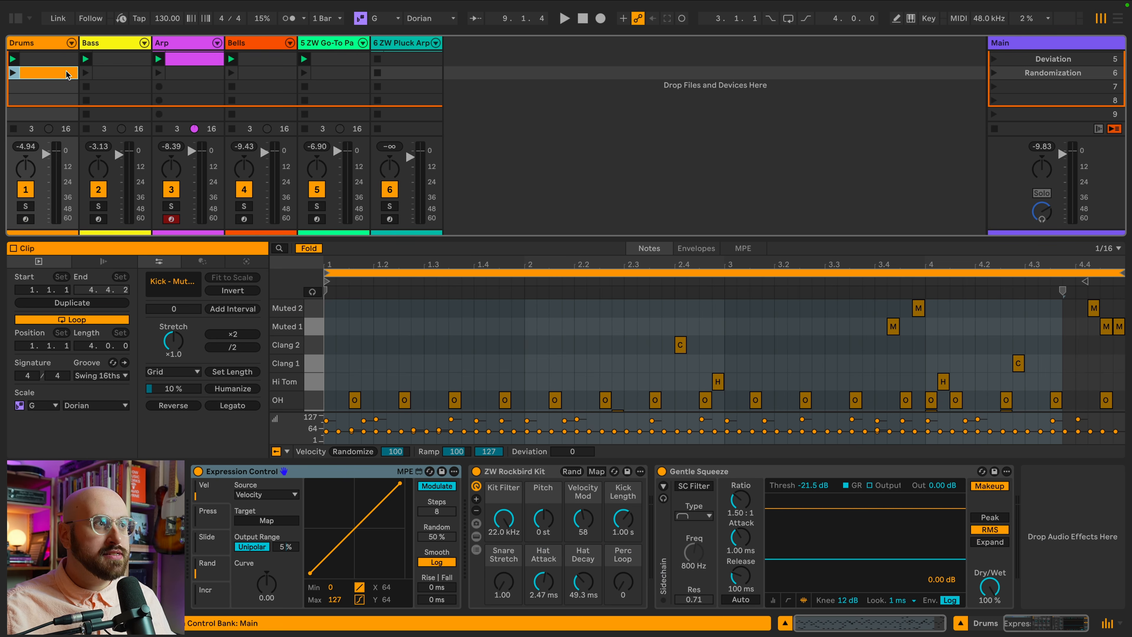
Launch the Randomization scene and solo the Drums track.
{"action": "left_click", "coordinate": [994, 74]}
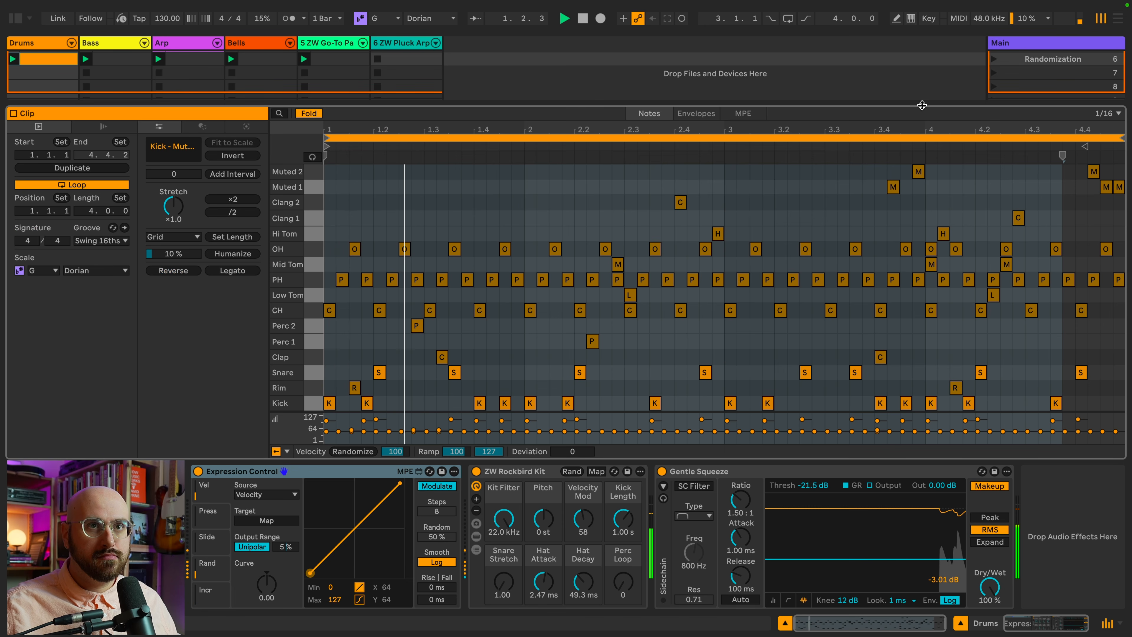
{"action": "left_click_drag", "start_coordinate": [926, 106], "coordinate": [927, 51]}
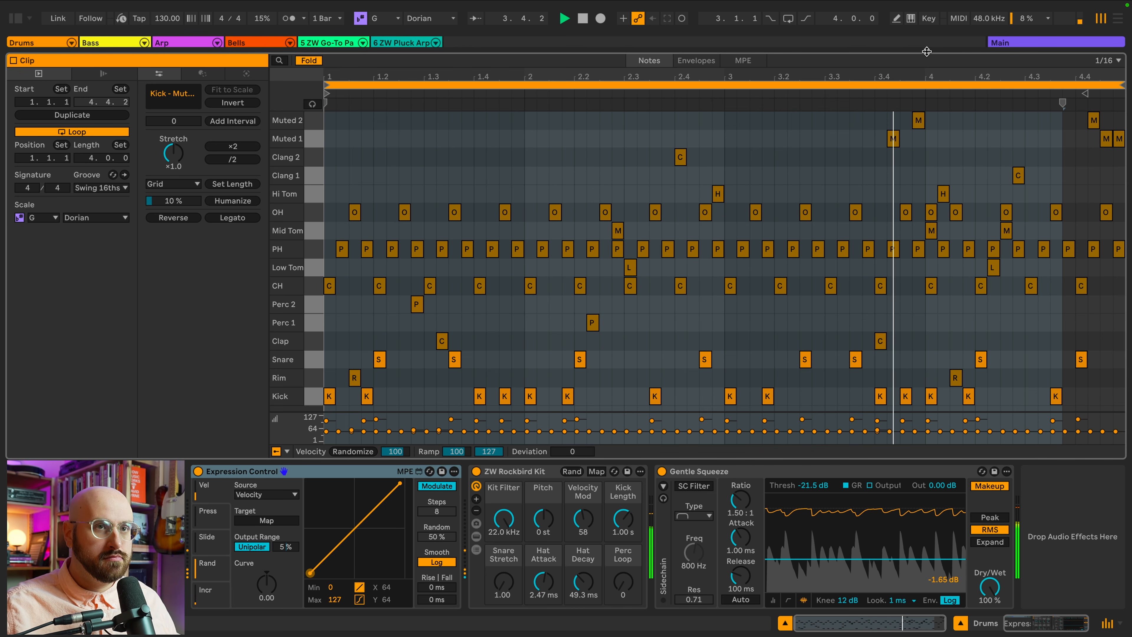
{"action": "left_click_drag", "start_coordinate": [927, 52], "coordinate": [927, 138]}
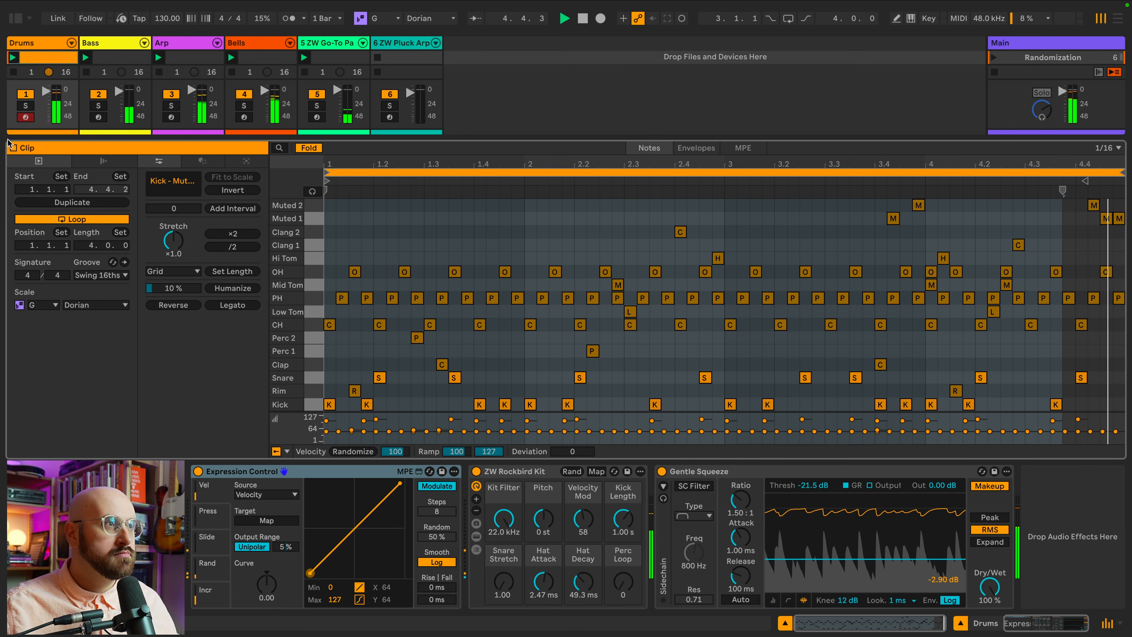
{"action": "left_click", "coordinate": [26, 107]}
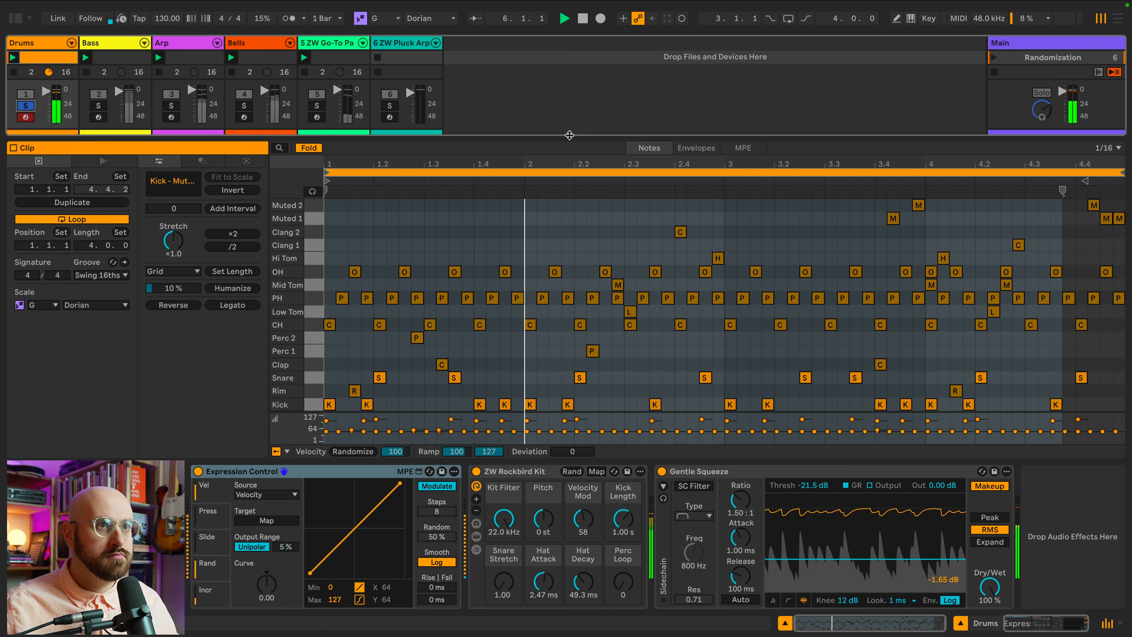
{"action": "left_click_drag", "start_coordinate": [570, 136], "coordinate": [571, 47]}
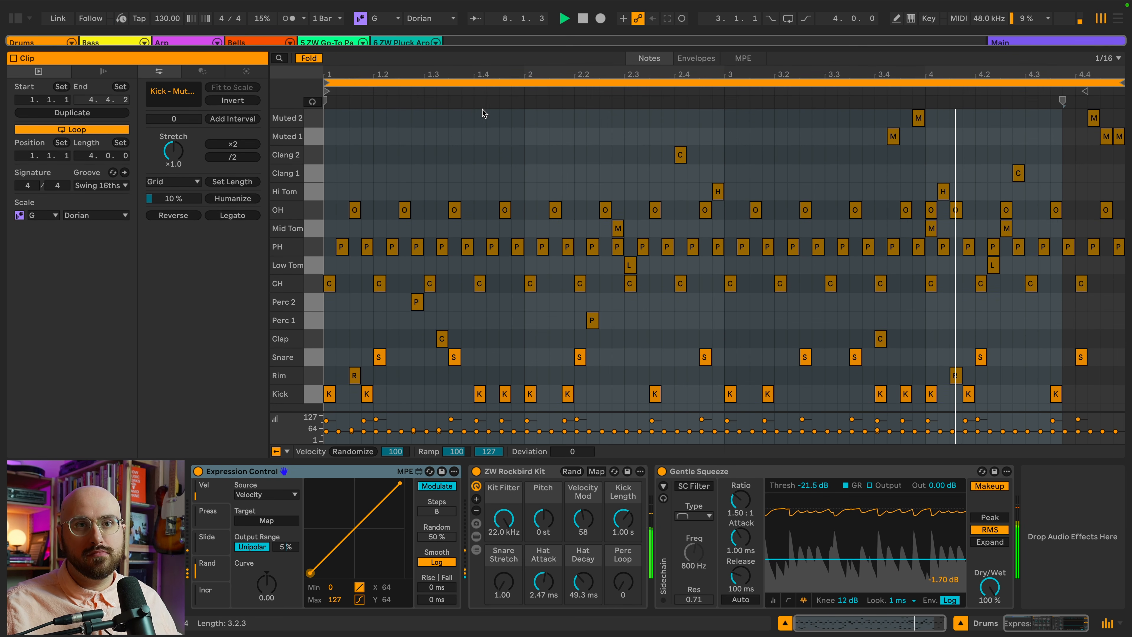
Deactivate all drum notes above the Clap lane and audition the clip.
{"action": "key", "text": "space"}
{"action": "left_click_drag", "start_coordinate": [1122, 330], "coordinate": [305, 114]}
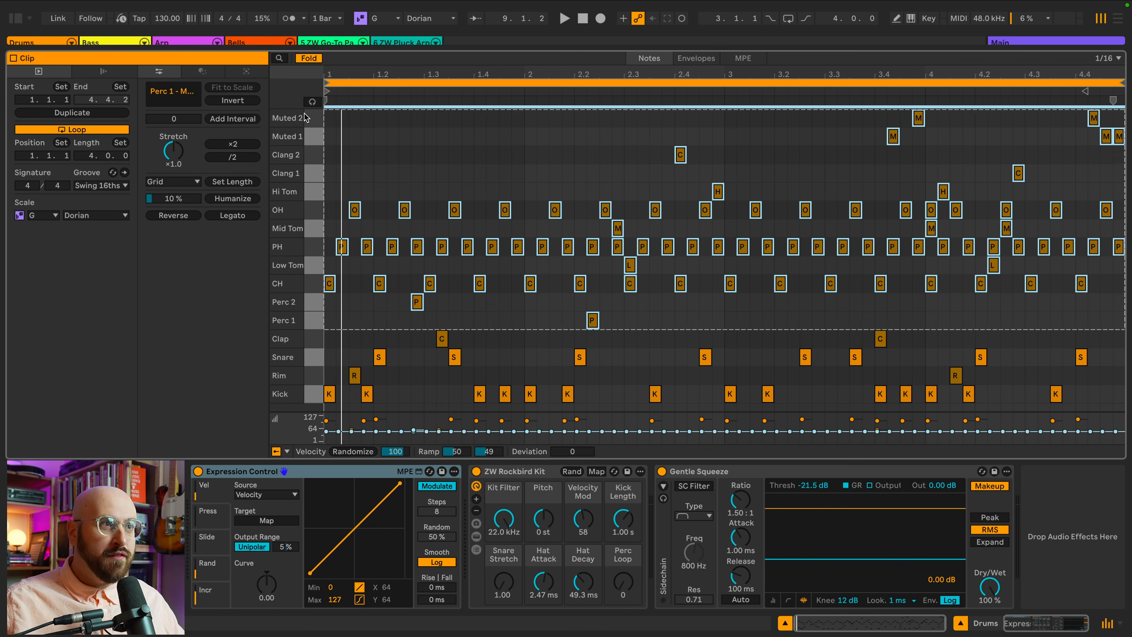
{"action": "key", "text": "0"}
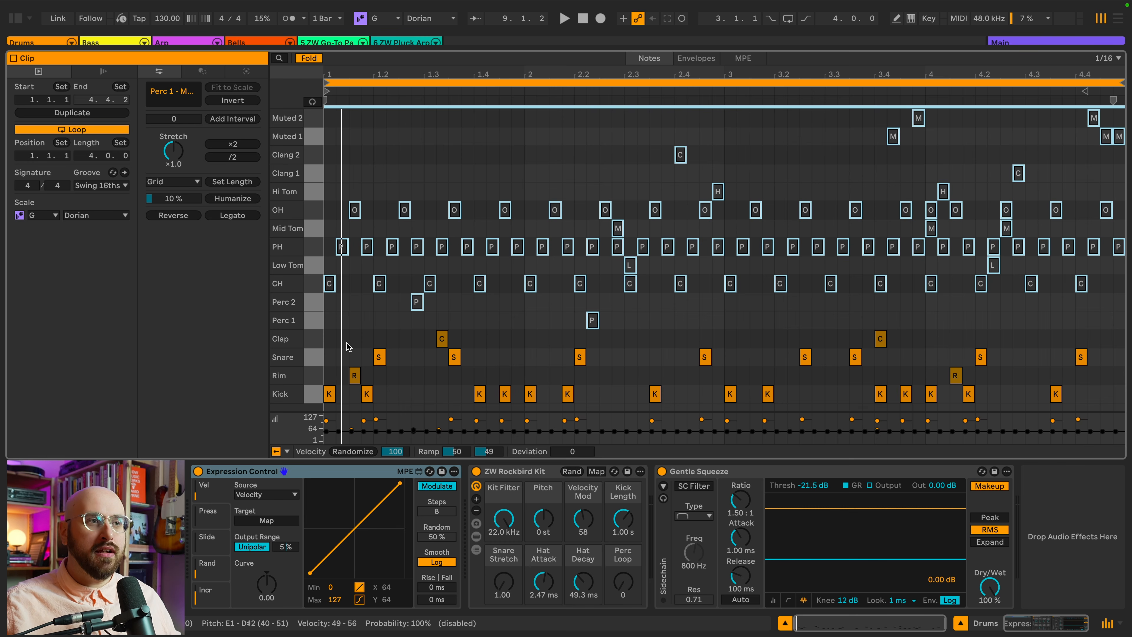
{"action": "key", "text": "space"}
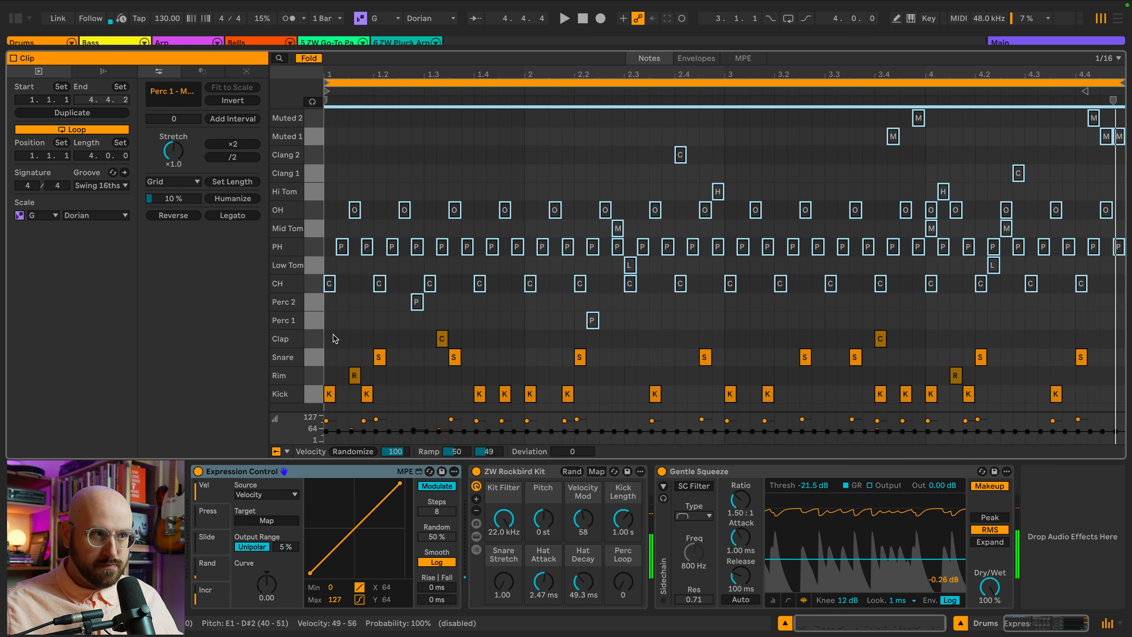
{"action": "key", "text": "space"}
Reactivate the CH, PH and OH notes one lane at a time.
{"action": "left_click", "coordinate": [335, 338]}
{"action": "left_click", "coordinate": [315, 284]}
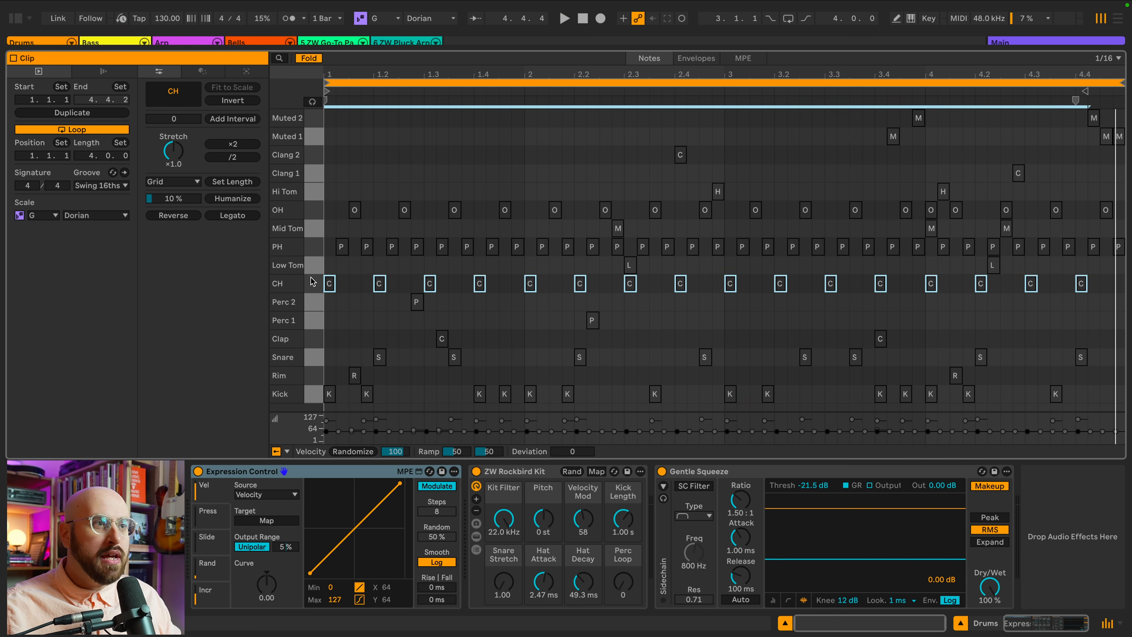
{"action": "key", "text": "0"}
{"action": "left_click", "coordinate": [314, 247]}
{"action": "key", "text": "0"}
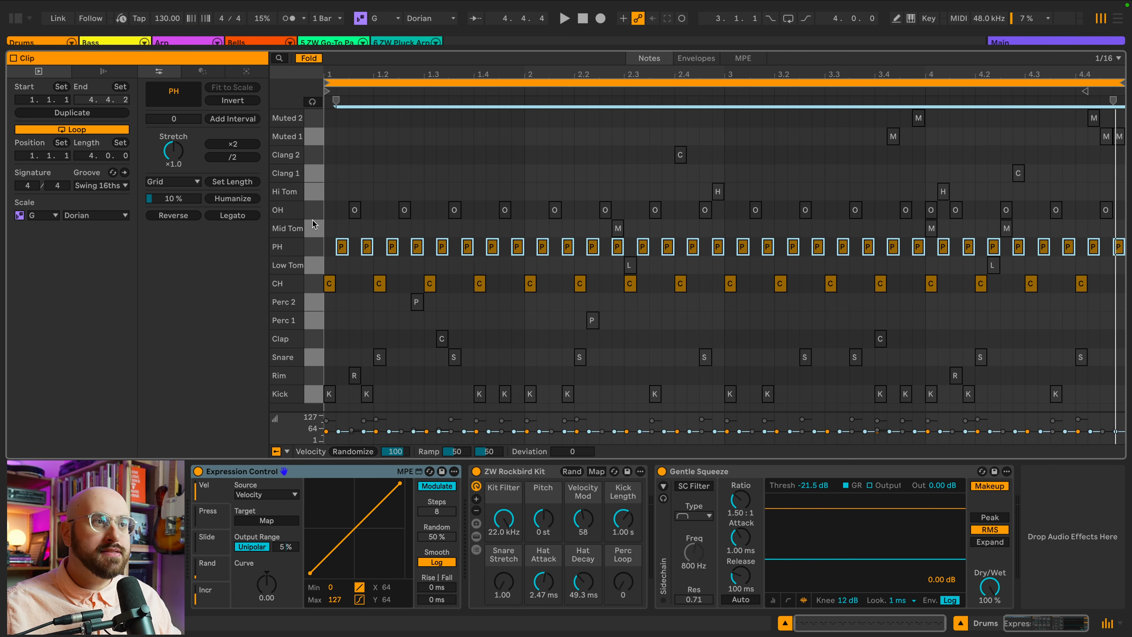
{"action": "left_click", "coordinate": [315, 211]}
{"action": "key", "text": "0"}
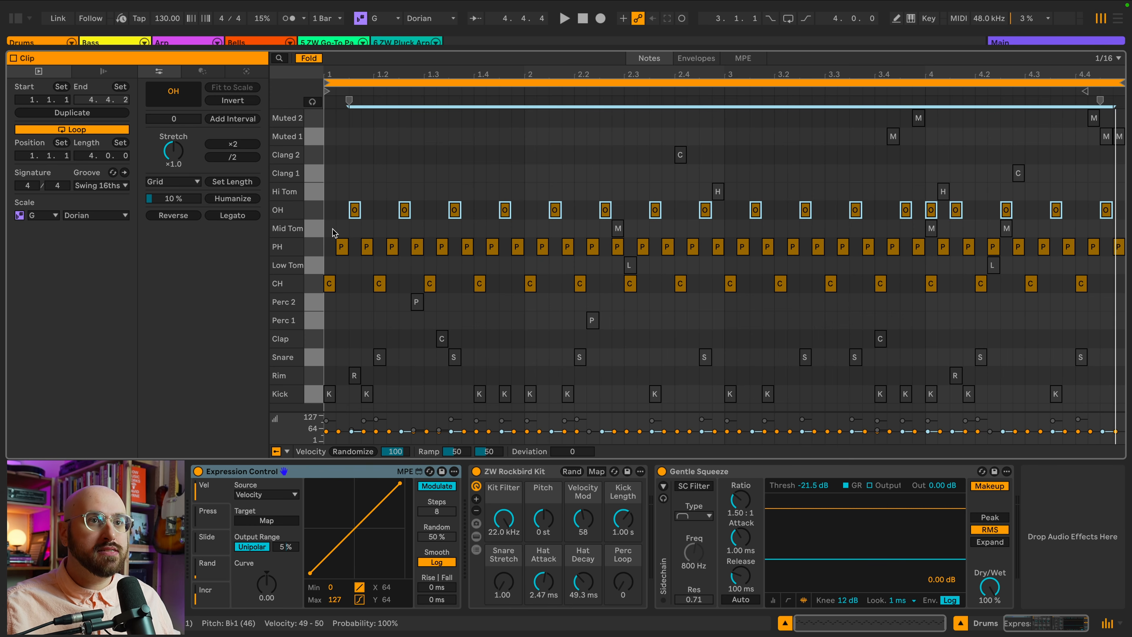
Play the clip, deselect the notes, and undo the last two note reactivations.
{"action": "key", "text": "space"}
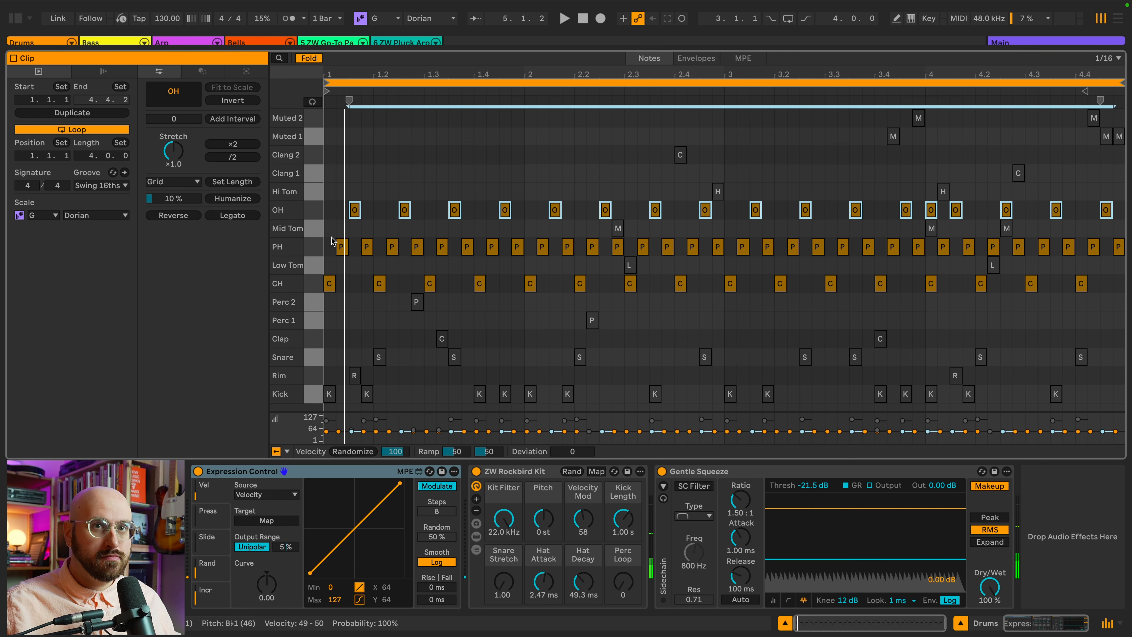
{"action": "key", "text": "Escape"}
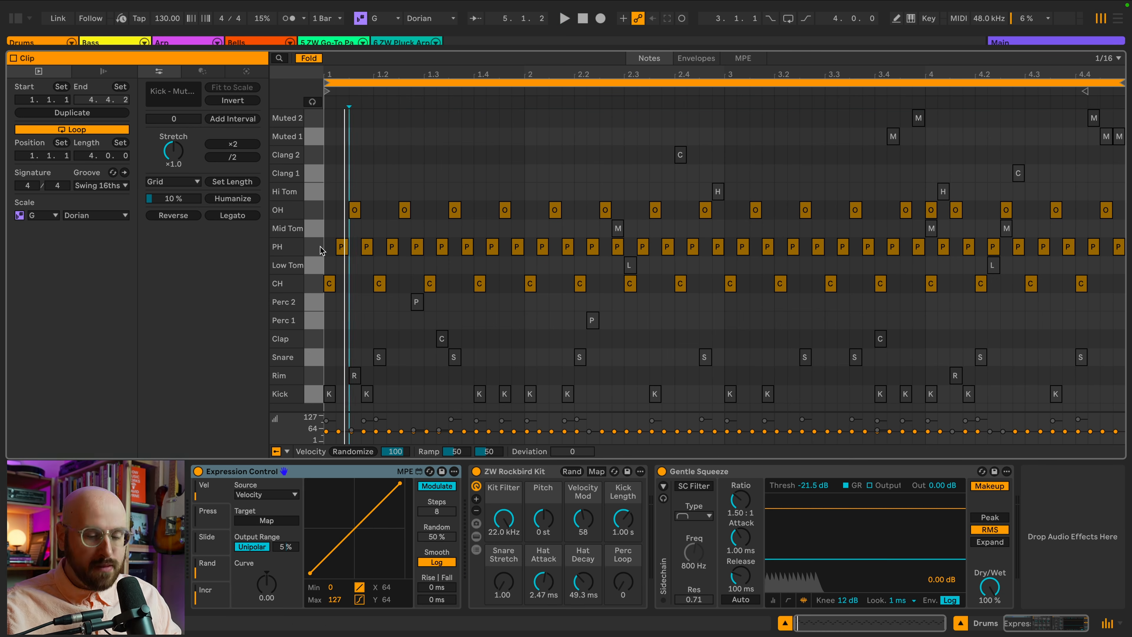
{"action": "key", "text": "ctrl+z"}
{"action": "key", "text": "ctrl+z"}
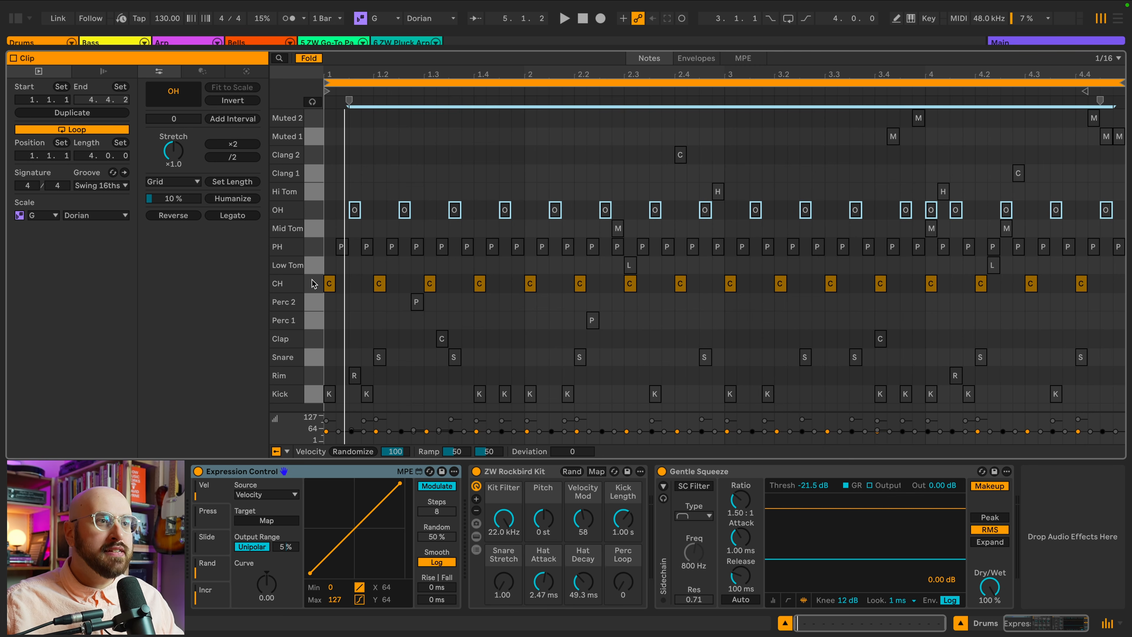
Toggle activation of the Perc 2, Perc 1, Low Tom and Mid Tom notes and audition the clip.
{"action": "left_click", "coordinate": [314, 284]}
{"action": "left_click_drag", "start_coordinate": [319, 301], "coordinate": [319, 317]}
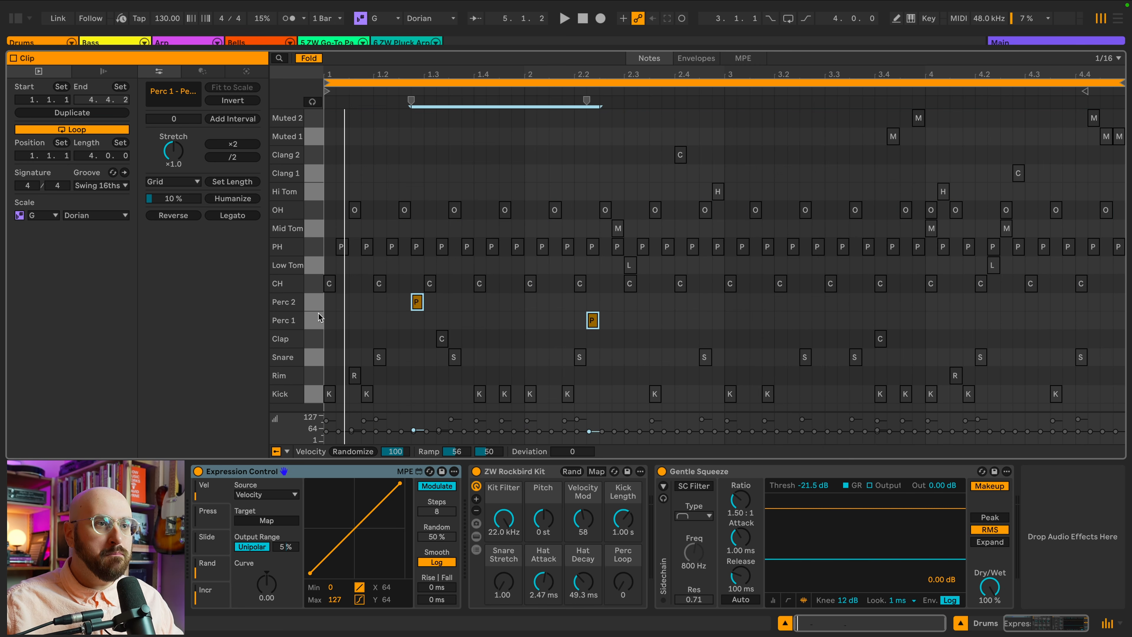
{"action": "left_click", "coordinate": [319, 269]}
{"action": "left_click", "coordinate": [319, 230]}
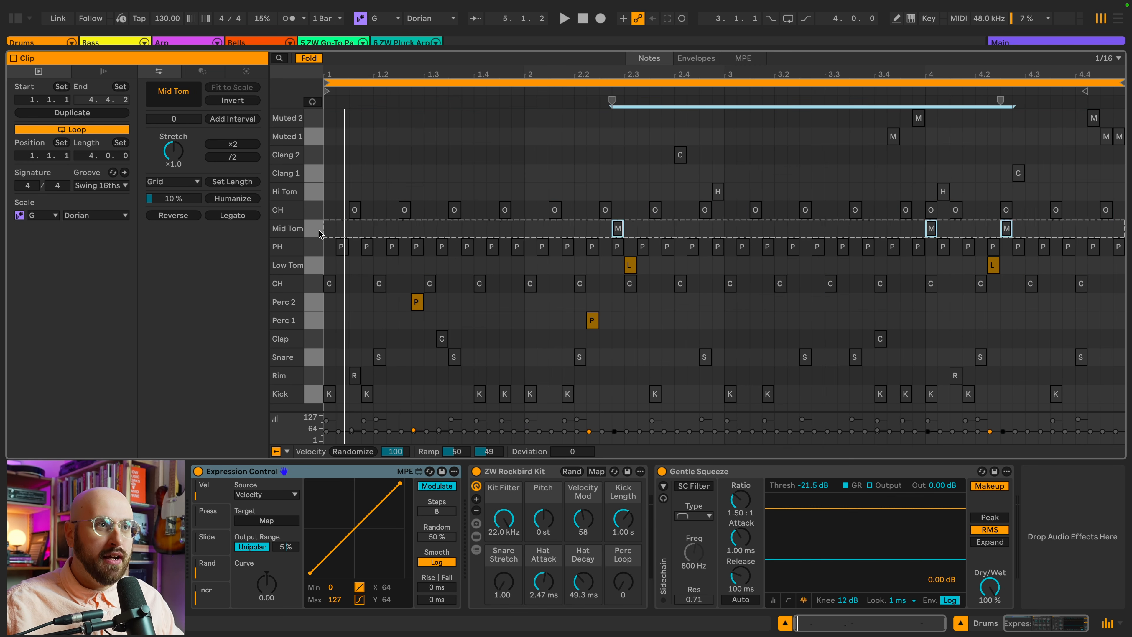
{"action": "key", "text": "0"}
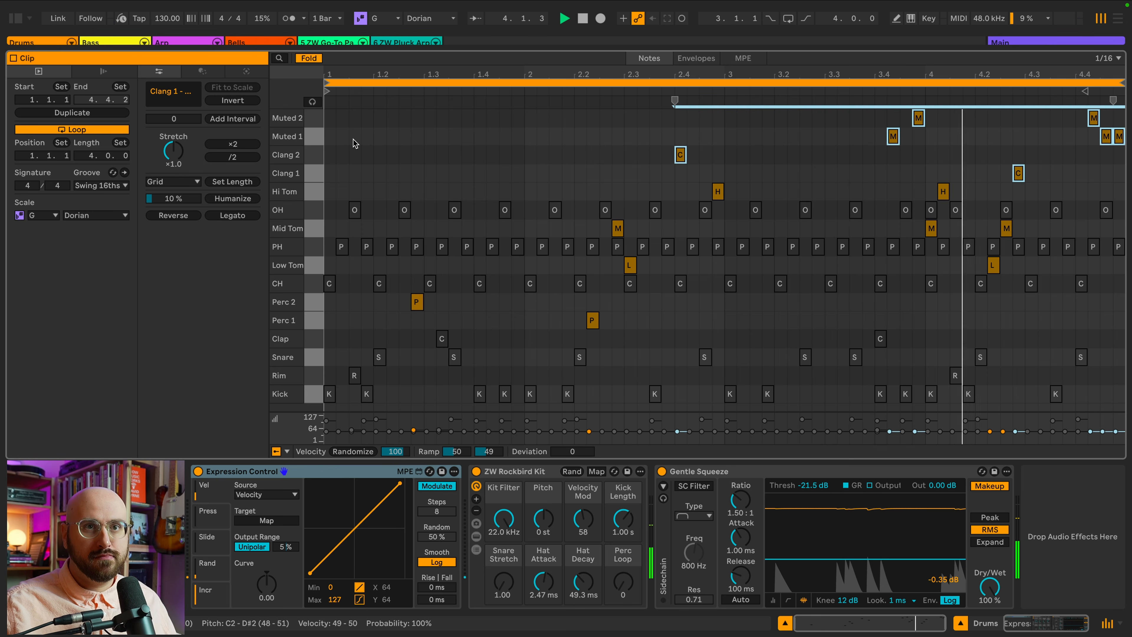
{"action": "key", "text": "space"}
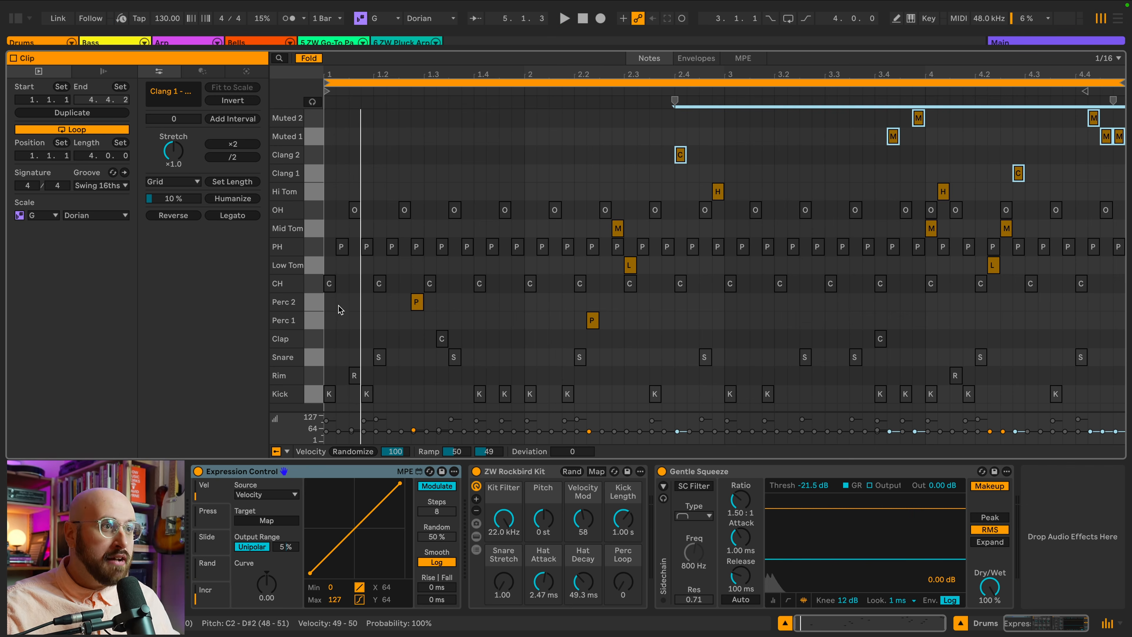
Select the CH, PH and OH hi-hat notes and randomize their velocities.
{"action": "left_click_drag", "start_coordinate": [314, 394], "coordinate": [315, 118]}
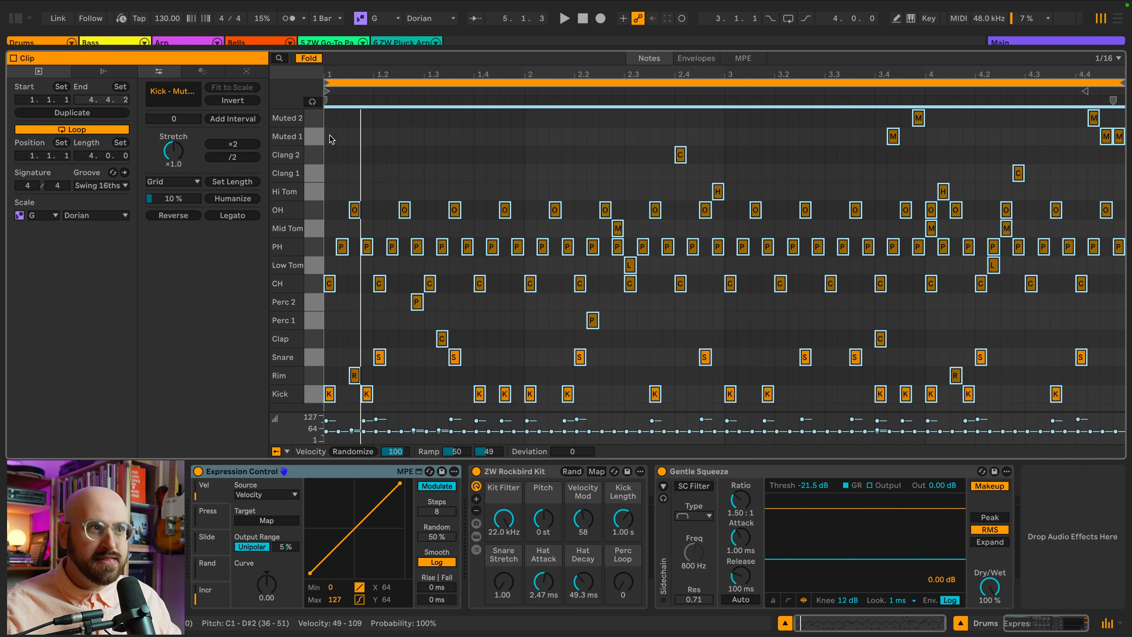
{"action": "left_click", "coordinate": [325, 253]}
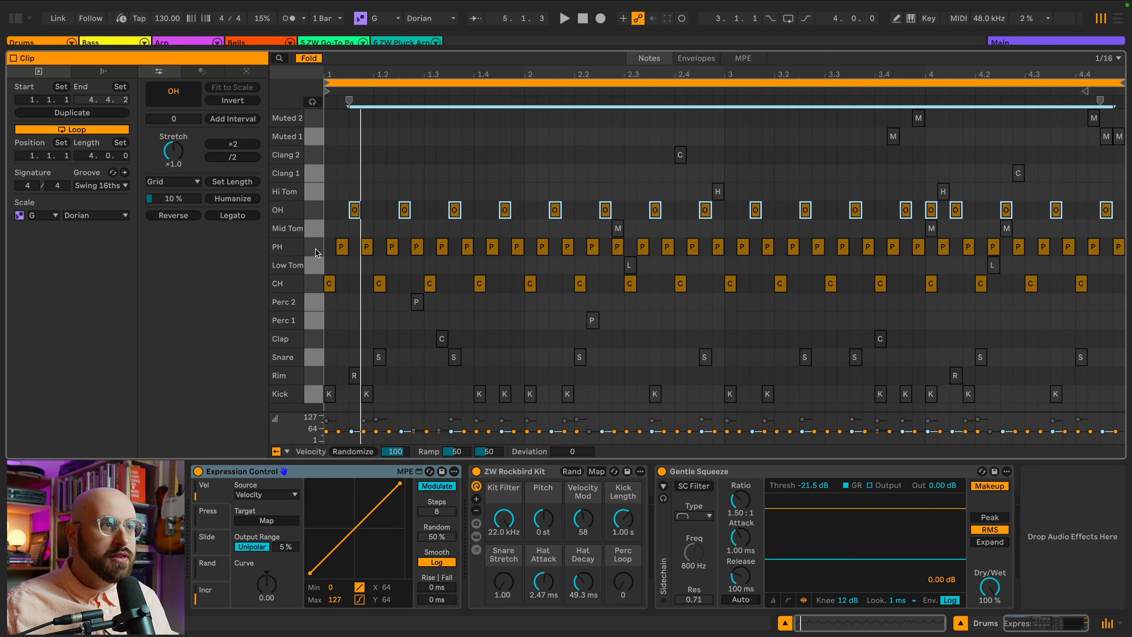
{"action": "left_click", "coordinate": [315, 247], "text": "shift"}
{"action": "left_click", "coordinate": [317, 283], "text": "shift"}
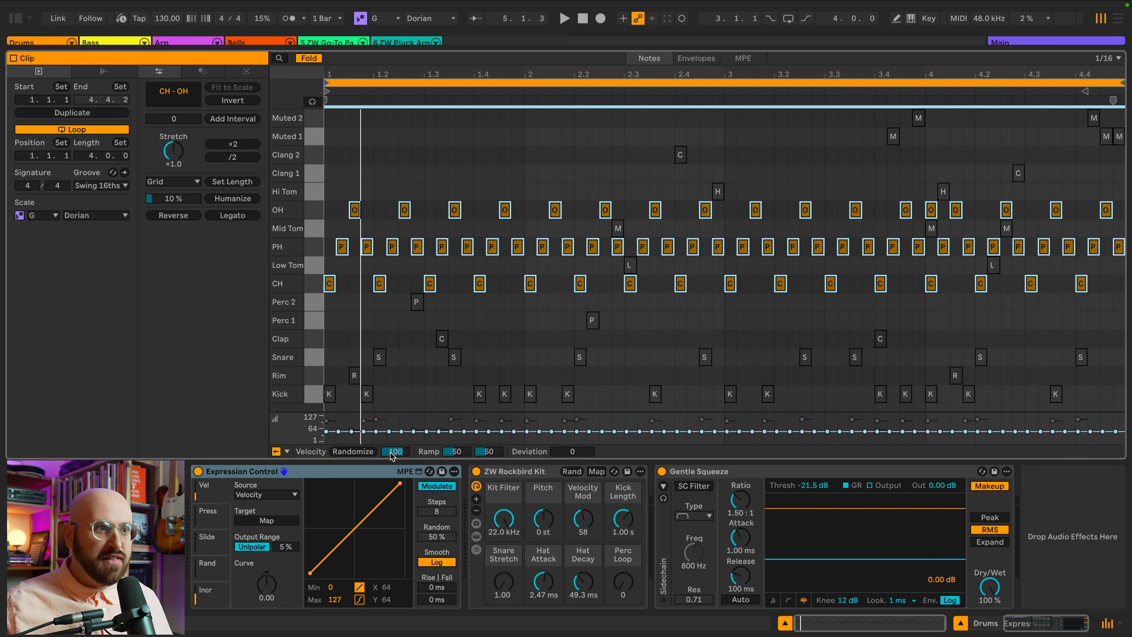
{"action": "left_click", "coordinate": [365, 451]}
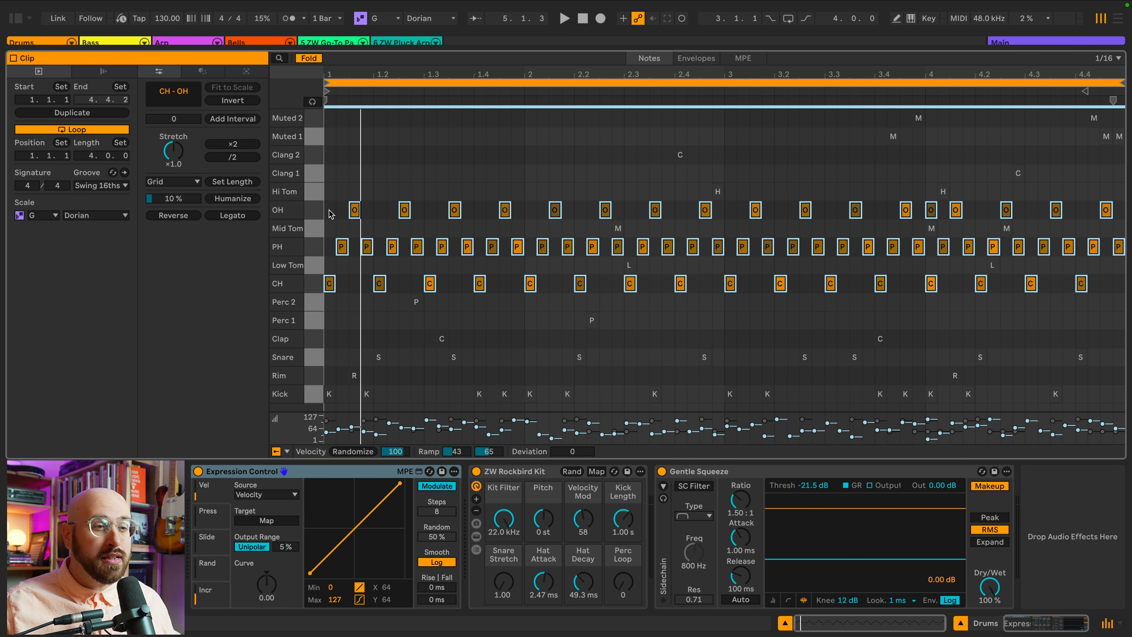
Play the clip and show the CH chain inside the drum rack to inspect its velocity settings.
{"action": "key", "text": "space"}
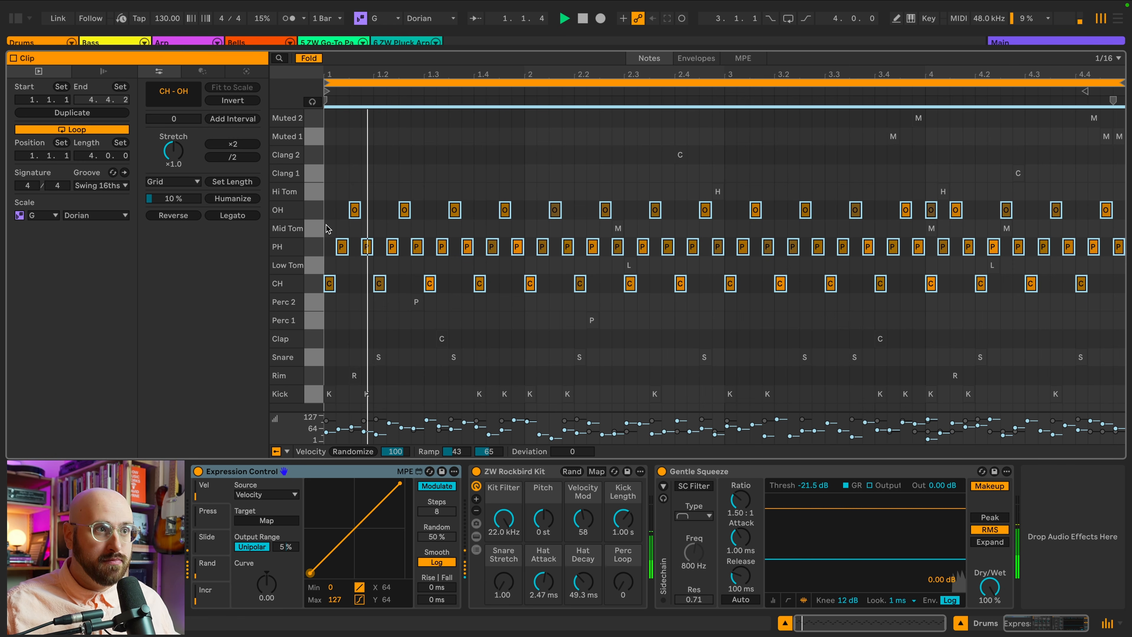
{"action": "left_click", "coordinate": [326, 228]}
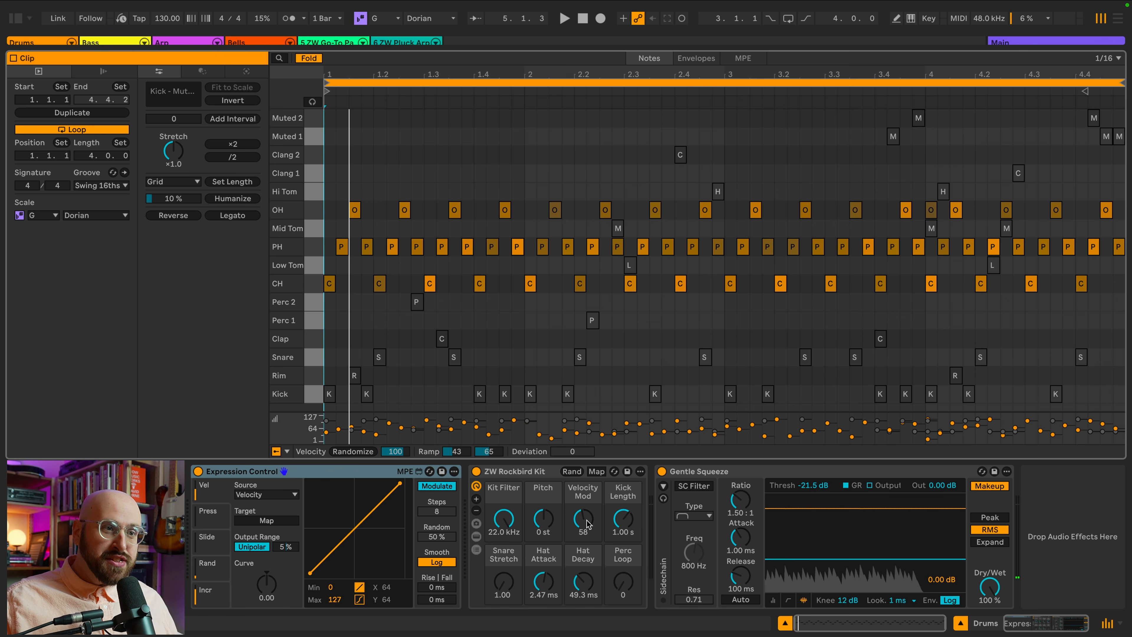
{"action": "mouse_move", "coordinate": [587, 507]}
{"action": "left_mouse_down"}
{"action": "mouse_move", "coordinate": [587, 478]}
{"action": "mouse_move", "coordinate": [587, 507]}
{"action": "left_mouse_up"}
{"action": "left_click", "coordinate": [476, 537]}
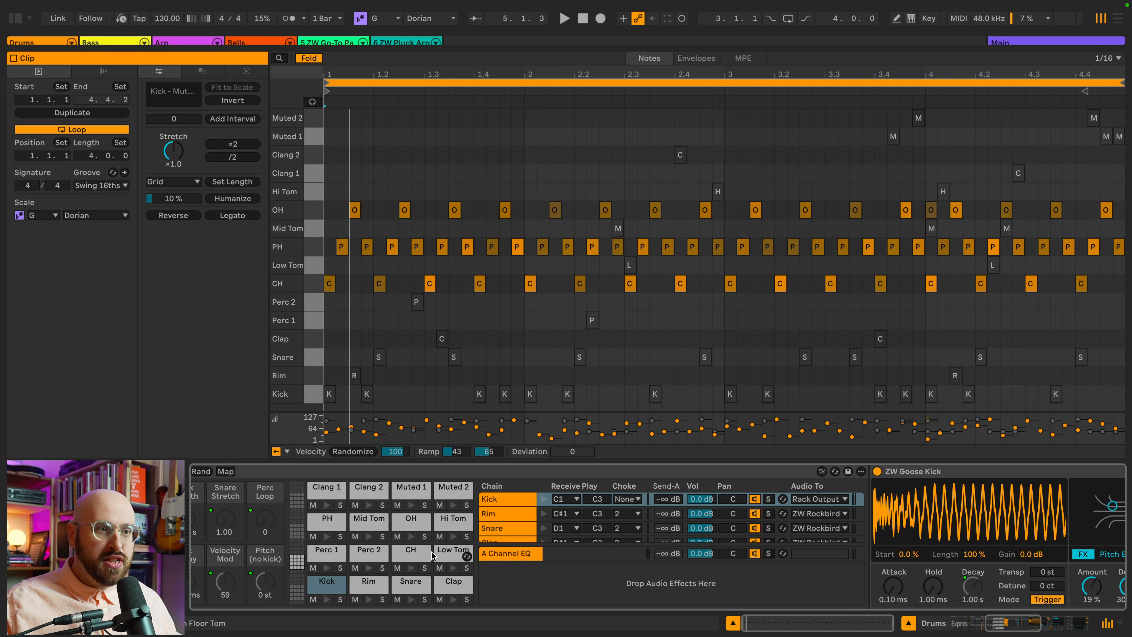
{"action": "left_click", "coordinate": [411, 550]}
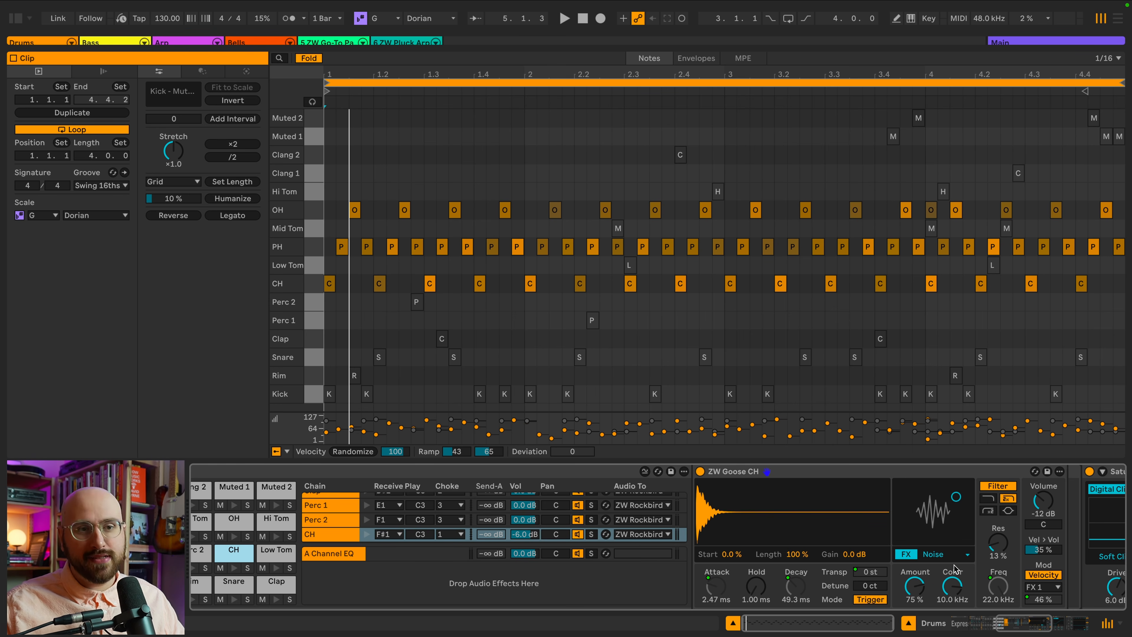
{"action": "key", "text": "space"}
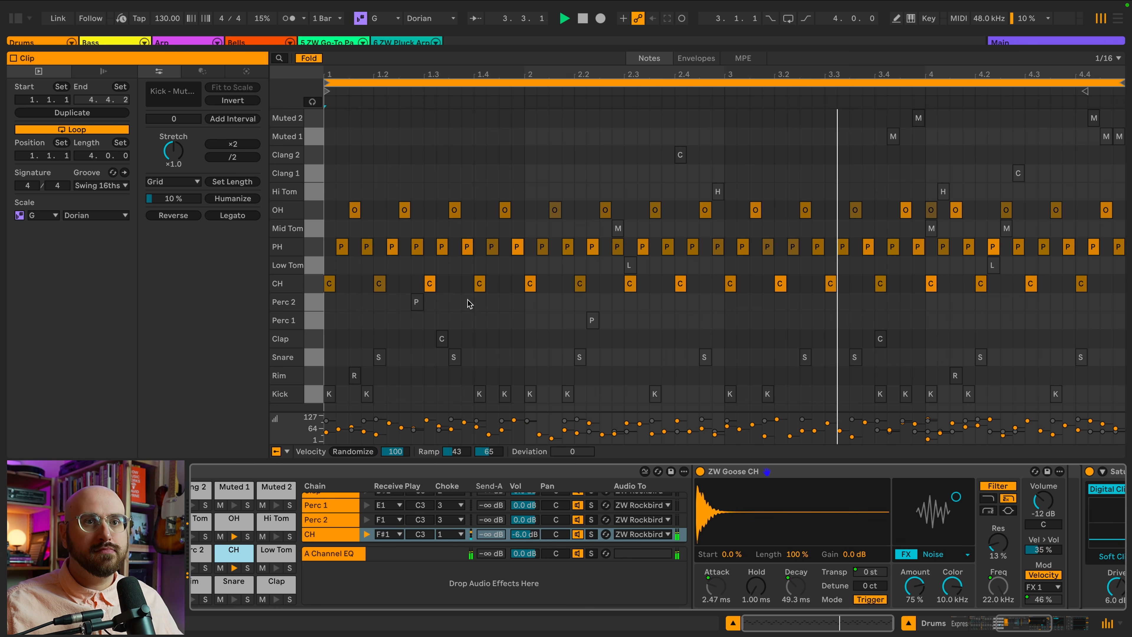
{"action": "key", "text": "space"}
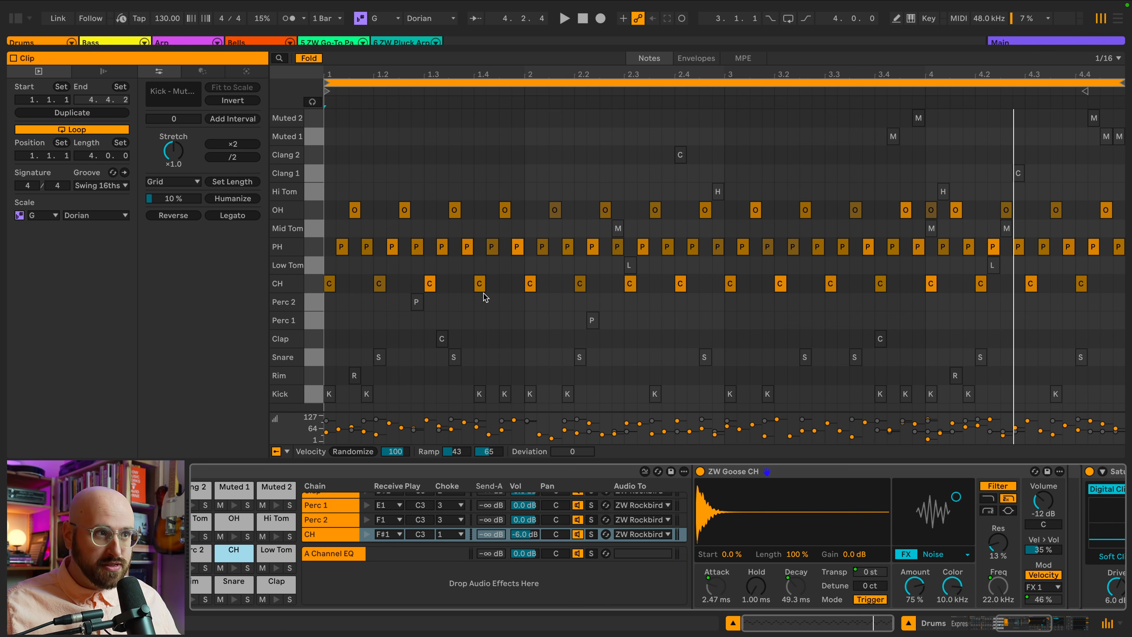
Select the Perc, tom, clang and muted notes and randomize their velocities.
{"action": "left_click", "coordinate": [316, 285]}
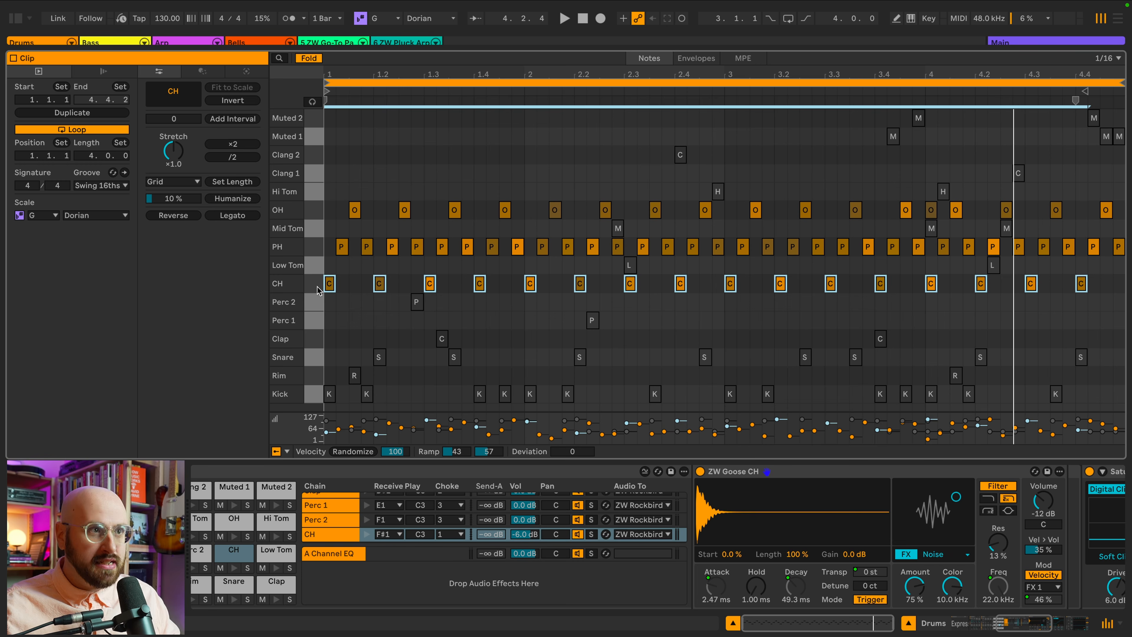
{"action": "left_click", "coordinate": [314, 246]}
{"action": "left_click", "coordinate": [317, 211]}
{"action": "left_click", "coordinate": [448, 179]}
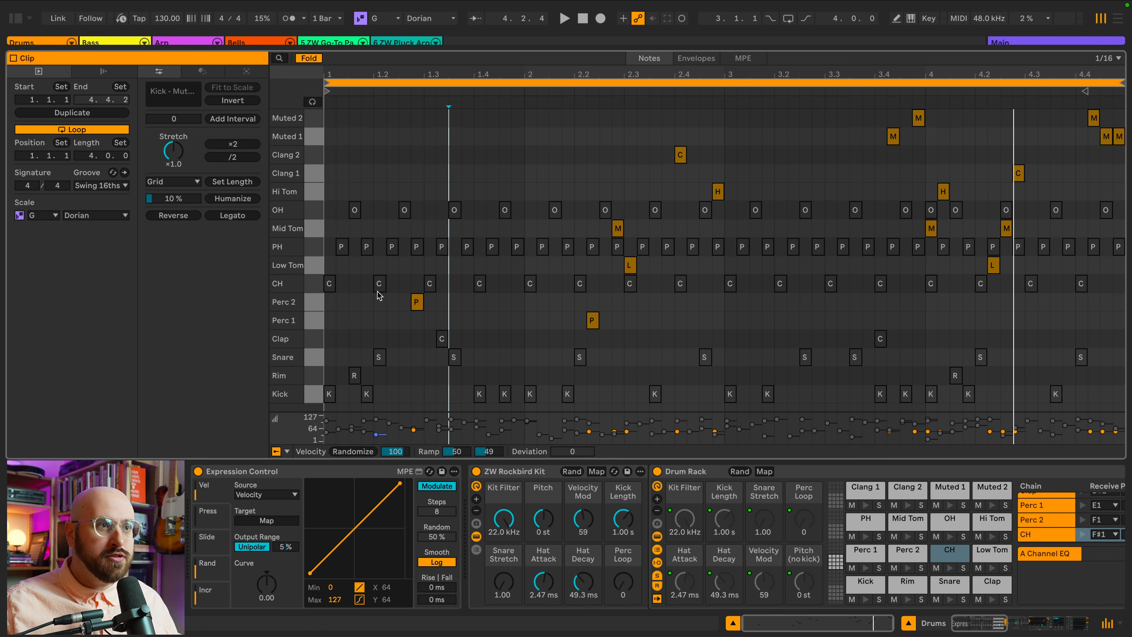
{"action": "left_click", "coordinate": [317, 321]}
{"action": "left_click", "coordinate": [316, 303], "text": "shift"}
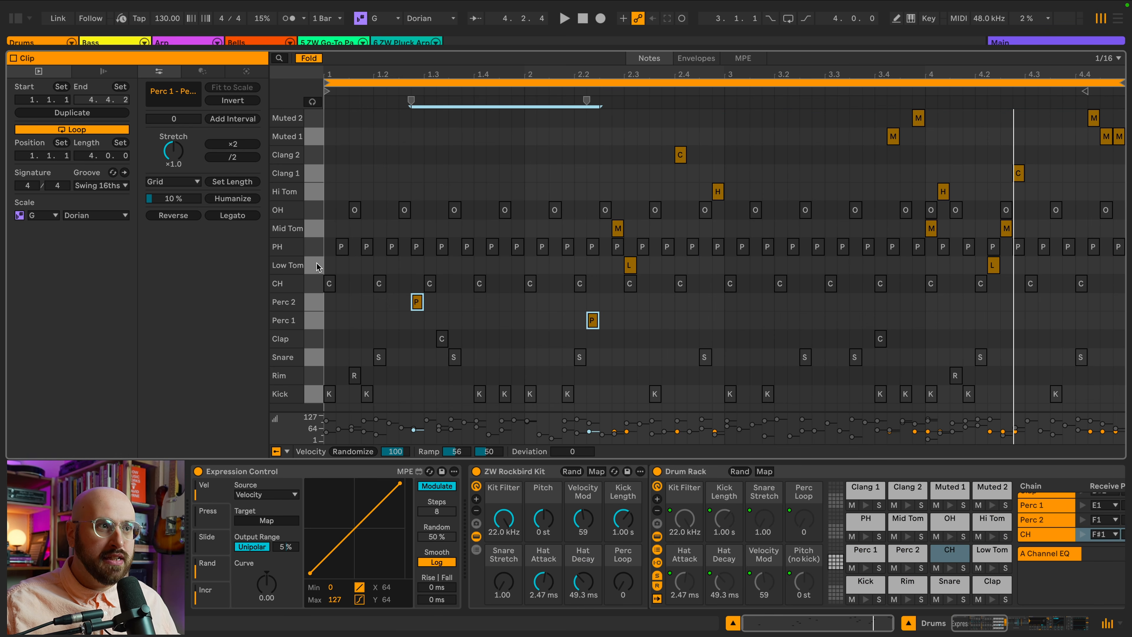
{"action": "left_click", "coordinate": [317, 266], "text": "shift"}
{"action": "left_click", "coordinate": [318, 229], "text": "shift"}
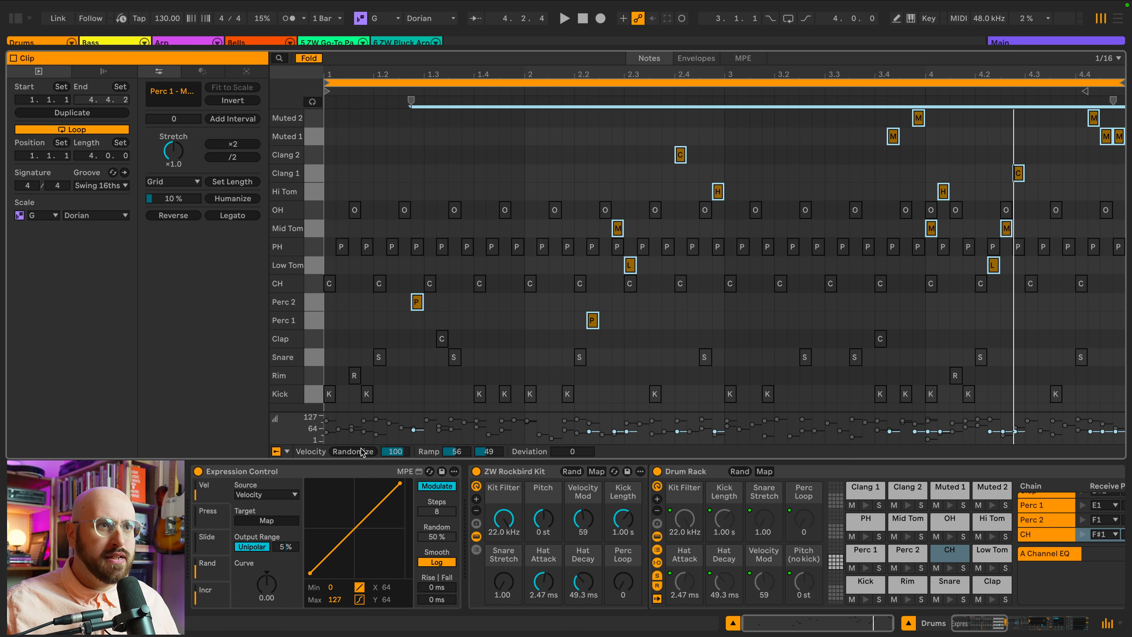
{"action": "left_click", "coordinate": [361, 452]}
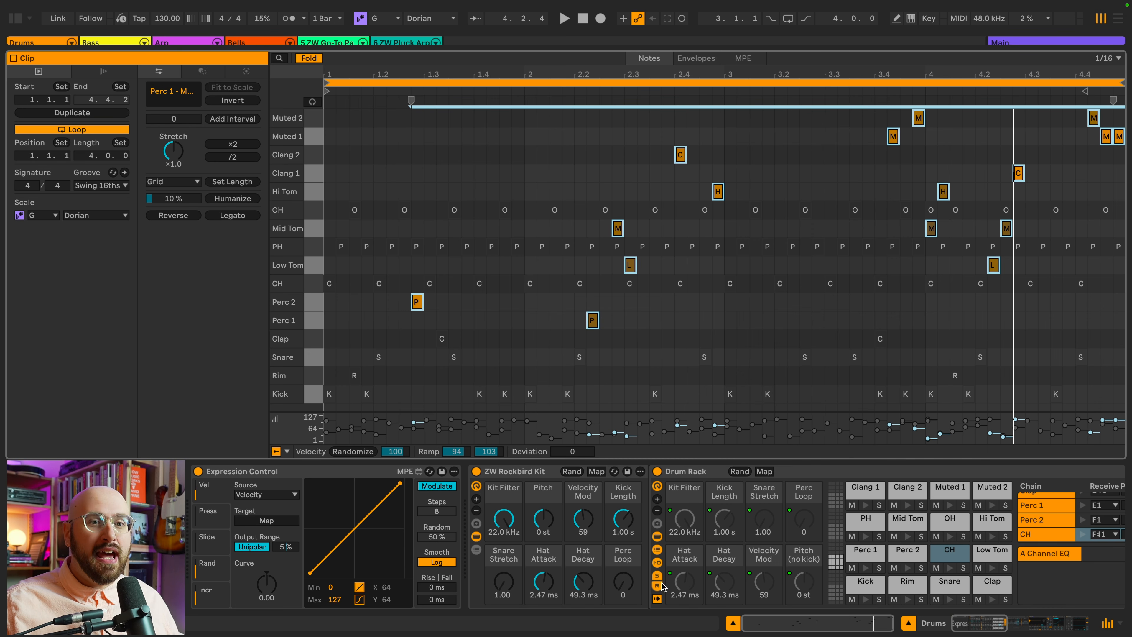
Select the Low Tom pad and raise the kit's Velocity Mod macro to 127.
{"action": "scroll", "coordinate": [669, 585], "scroll_direction": "right", "scroll_amount": 5}
{"action": "left_click", "coordinate": [840, 554]}
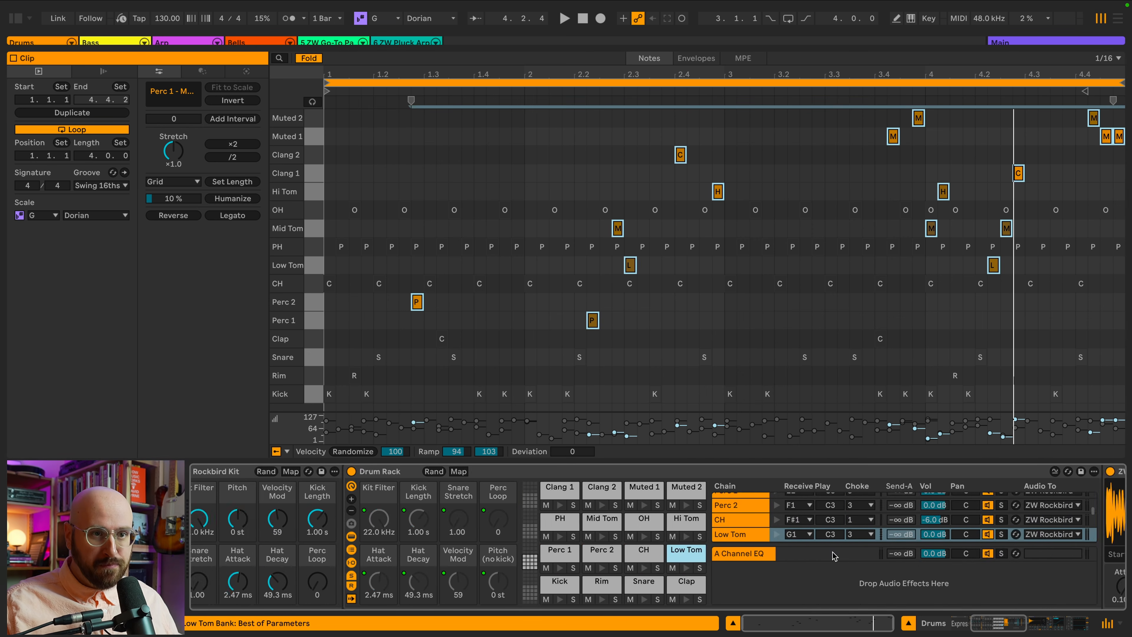
{"action": "scroll", "coordinate": [834, 554], "scroll_direction": "right", "scroll_amount": 4}
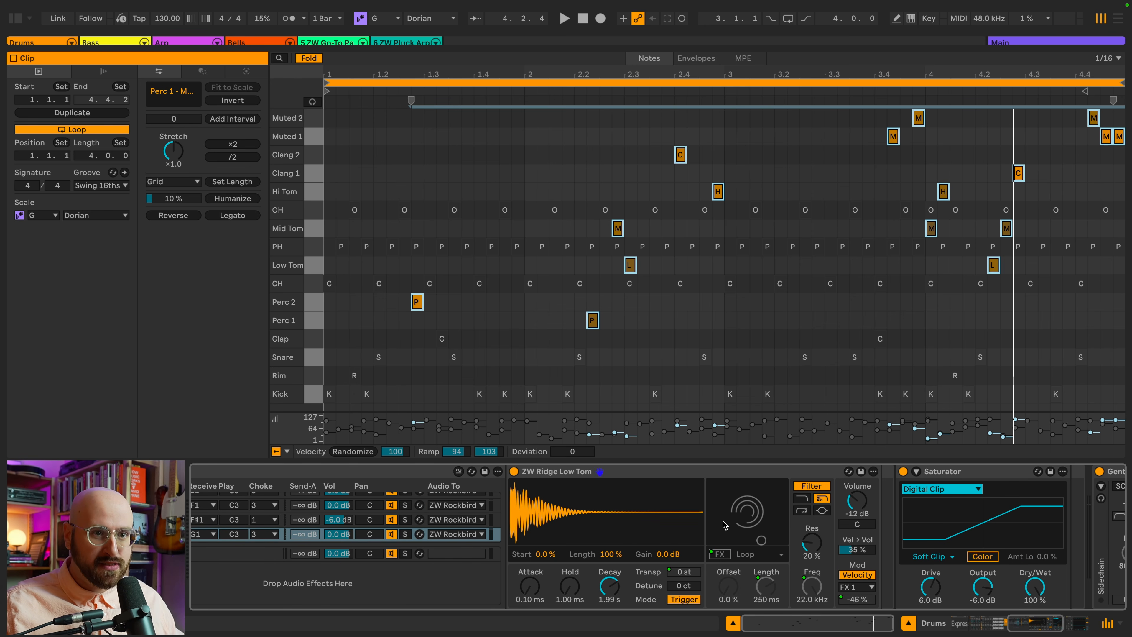
{"action": "scroll", "coordinate": [725, 526], "scroll_direction": "left", "scroll_amount": 20}
{"action": "left_click_drag", "start_coordinate": [630, 587], "coordinate": [630, 549]}
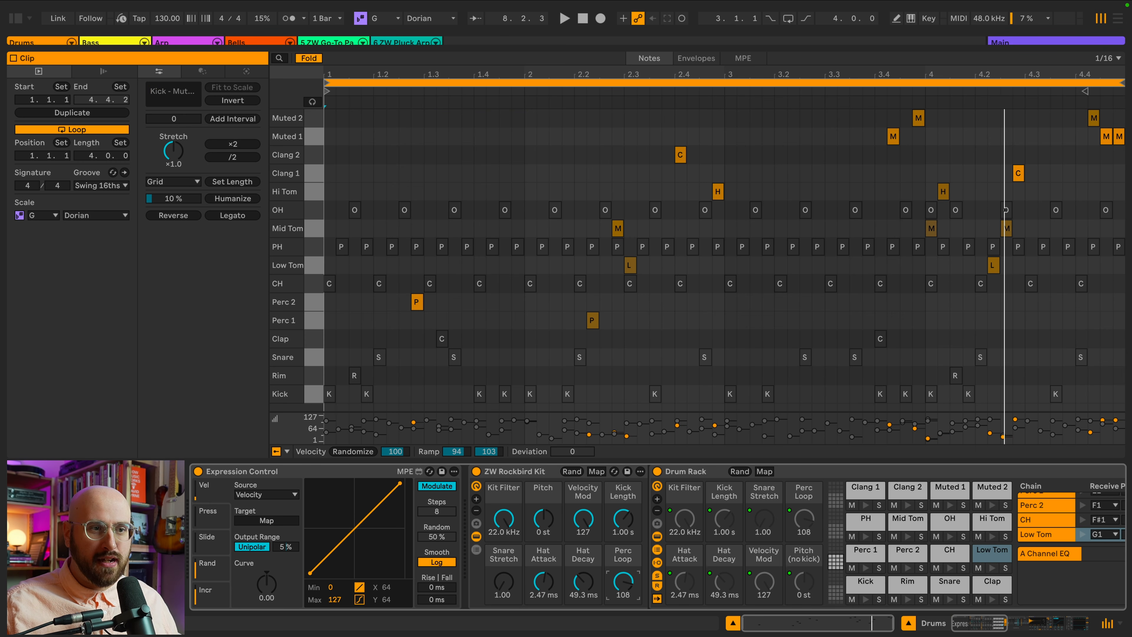
Play the clip to hear the randomized drum velocities.
{"action": "key", "text": "space"}
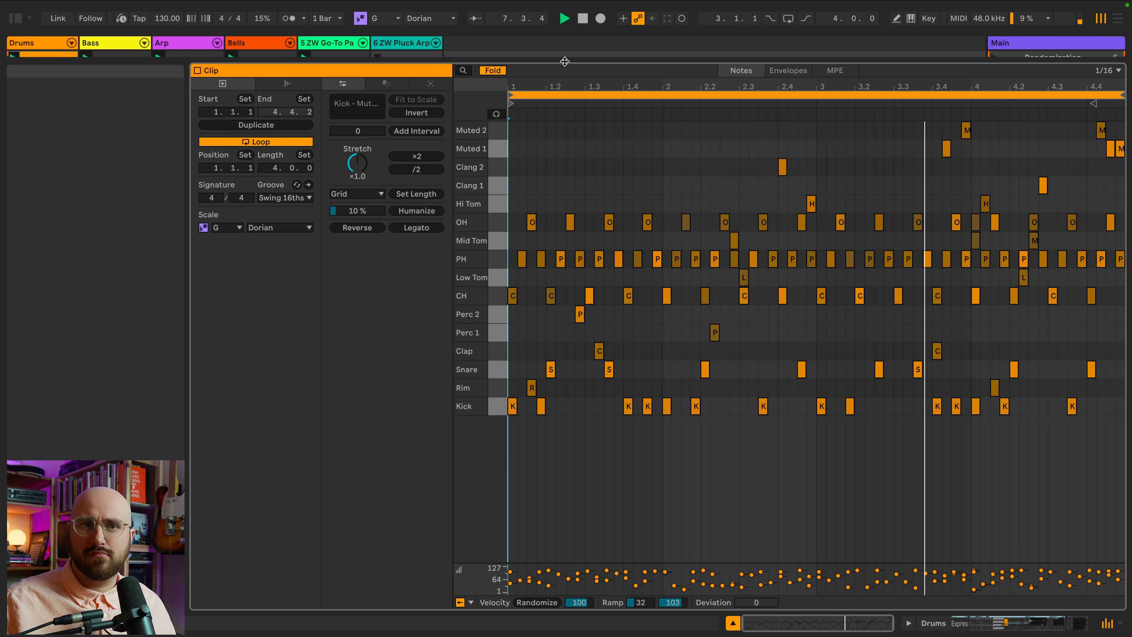
{"action": "left_click_drag", "start_coordinate": [564, 61], "coordinate": [545, 127]}
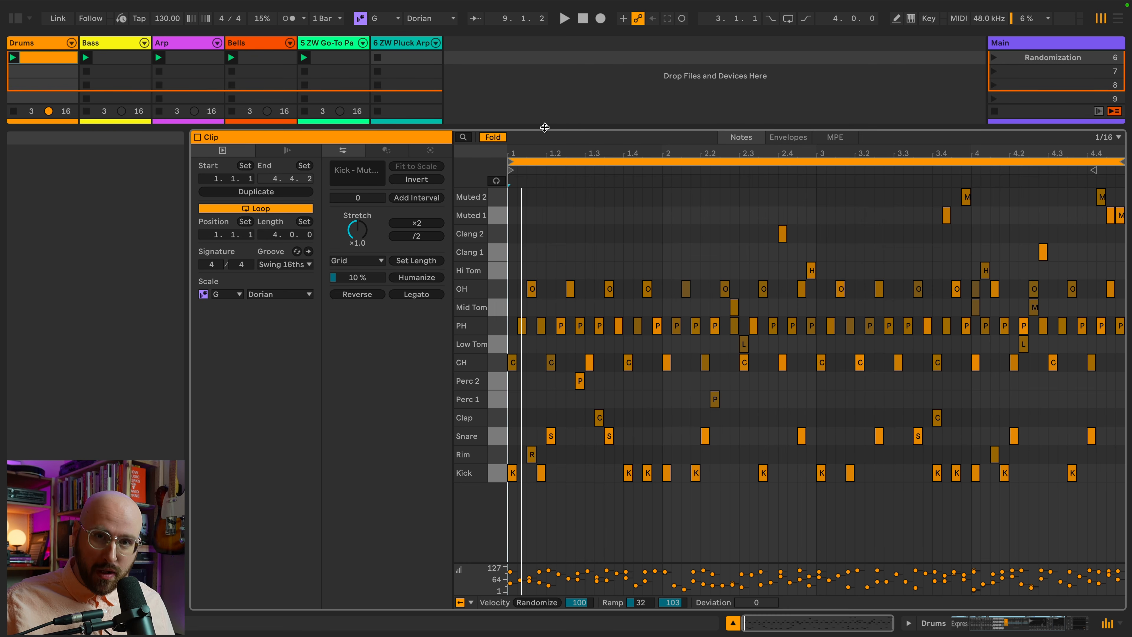
Open the Arp track's clip in the editor and solo the Arp track.
{"action": "left_click_drag", "start_coordinate": [544, 127], "coordinate": [545, 197]}
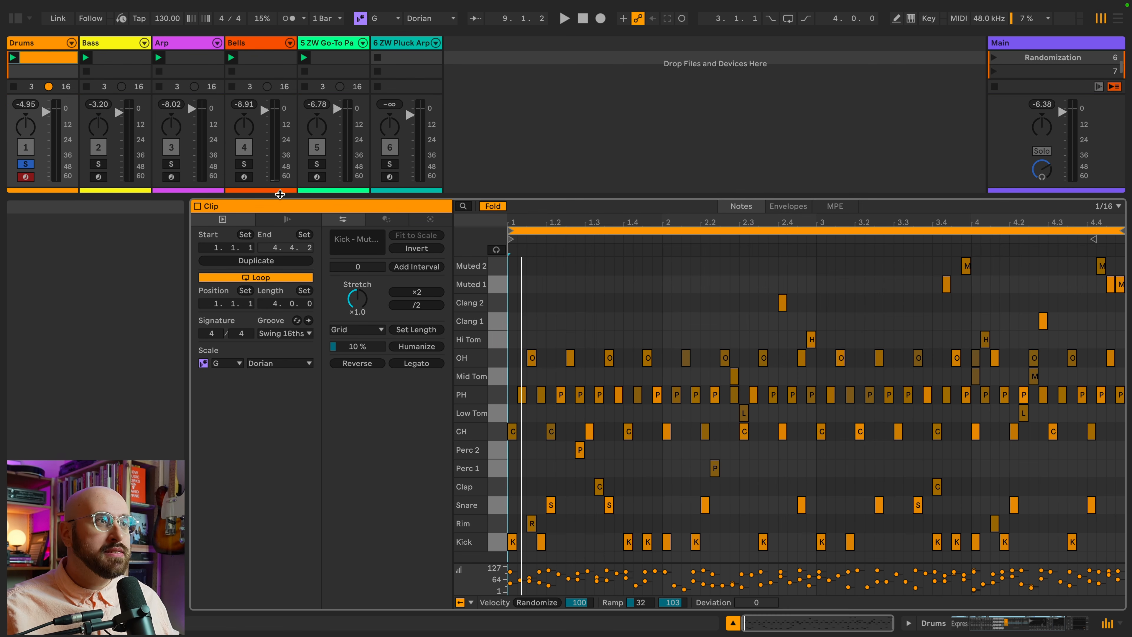
{"action": "left_click", "coordinate": [187, 58]}
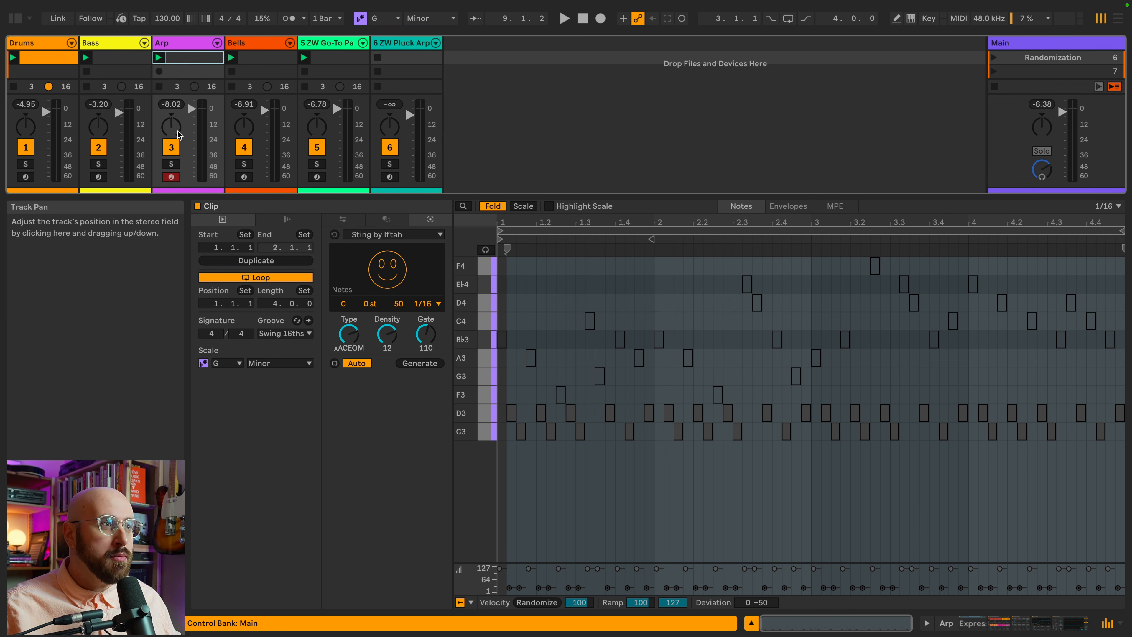
{"action": "left_click", "coordinate": [172, 164]}
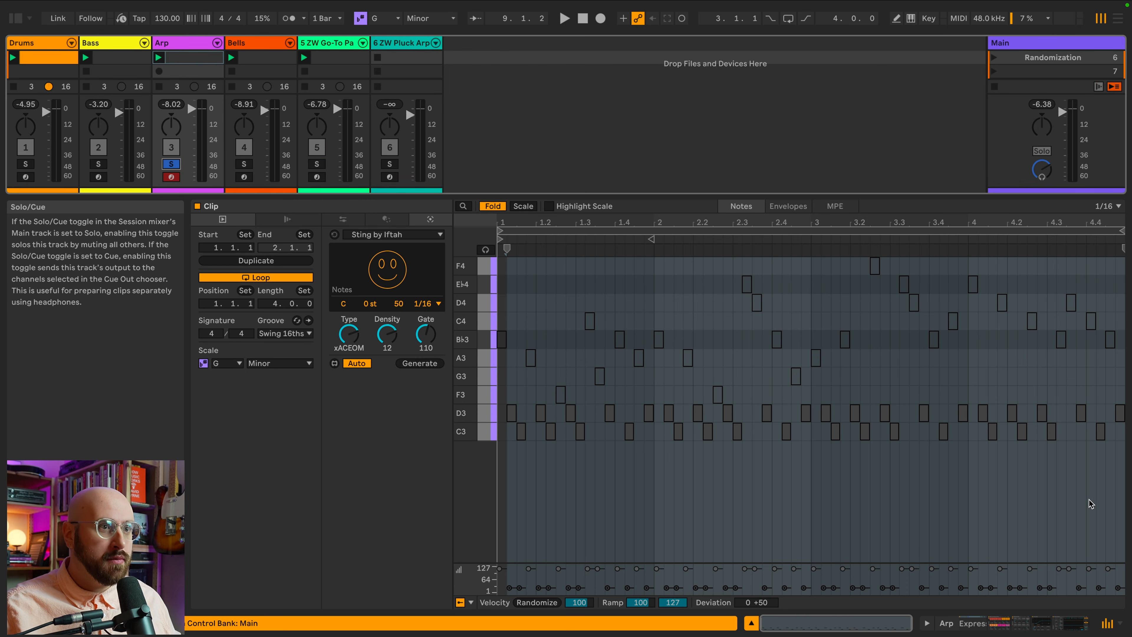
Select all the C3 and D3 arp notes and randomize their velocities twice.
{"action": "left_click", "coordinate": [1008, 482]}
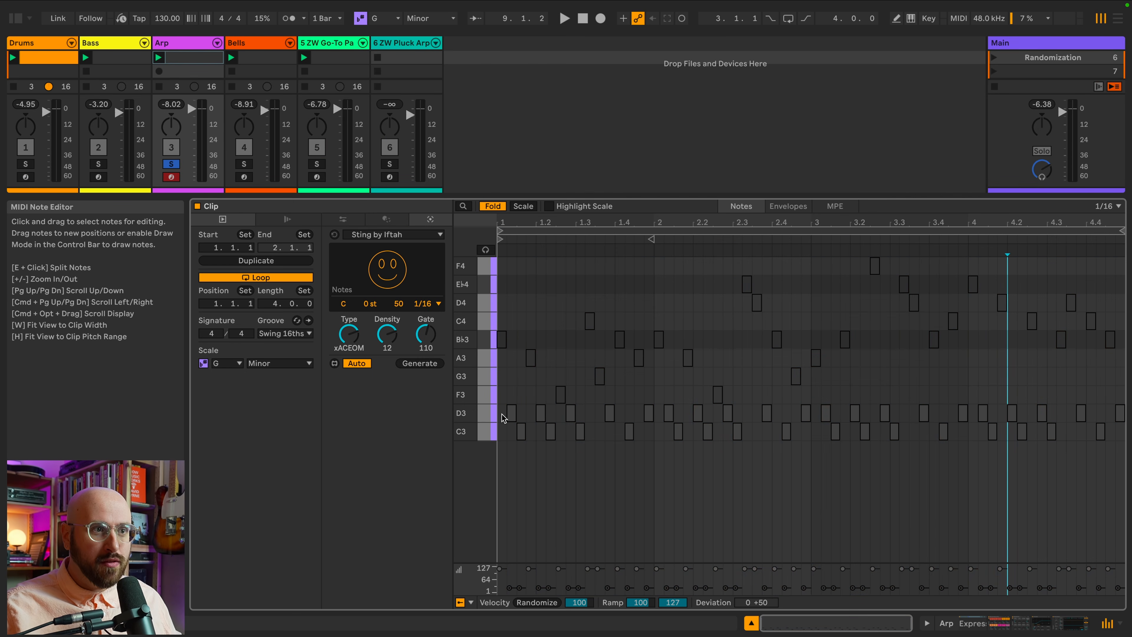
{"action": "left_click_drag", "start_coordinate": [503, 416], "coordinate": [1126, 439]}
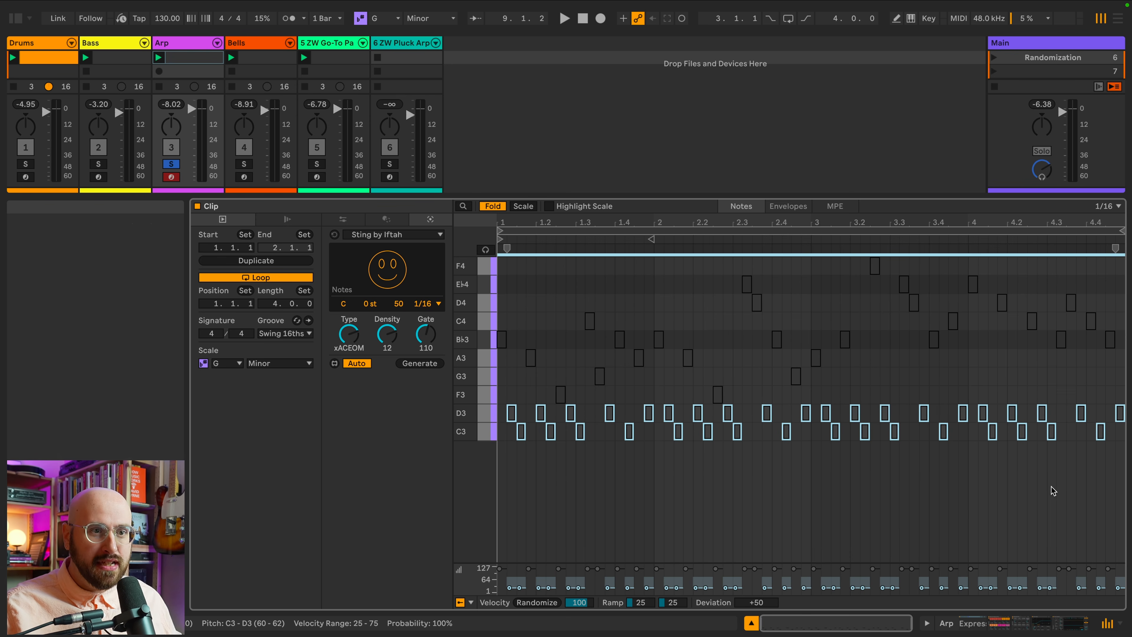
{"action": "left_click", "coordinate": [538, 602]}
{"action": "left_click", "coordinate": [538, 603]}
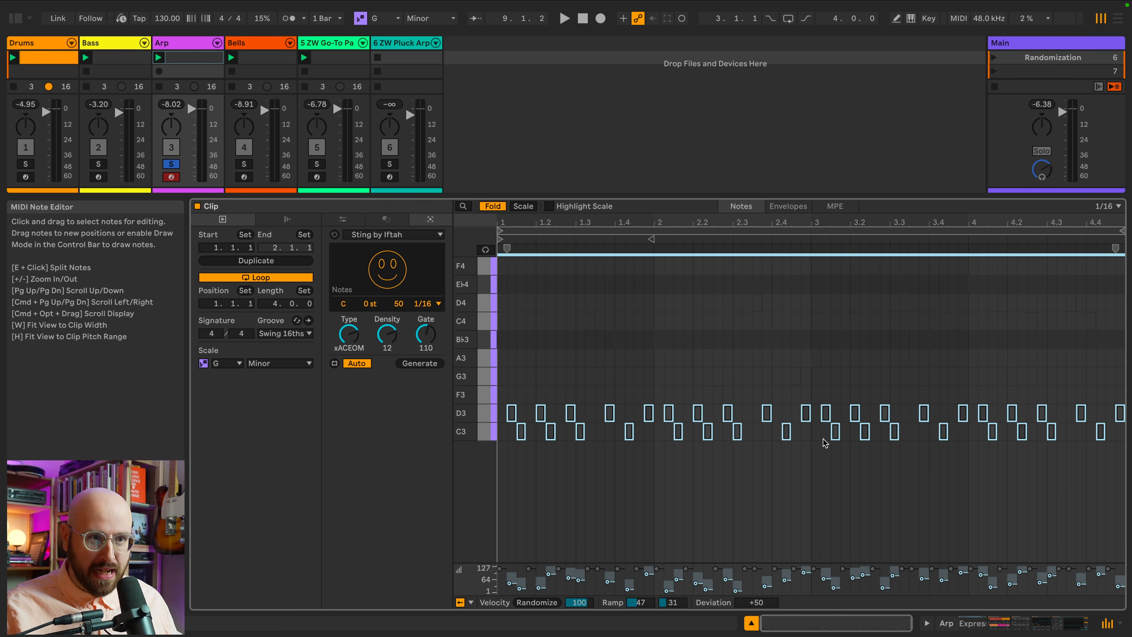
Play the arp, solo the Drums track alongside it to listen, then clear both solos.
{"action": "key", "text": "space"}
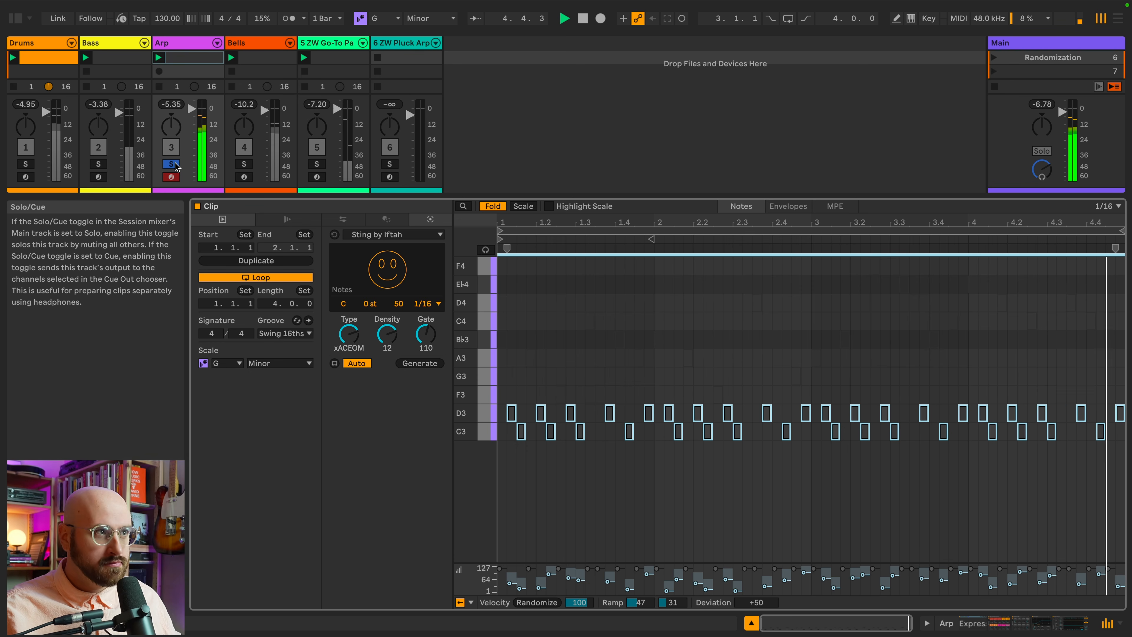
{"action": "left_click", "coordinate": [25, 164]}
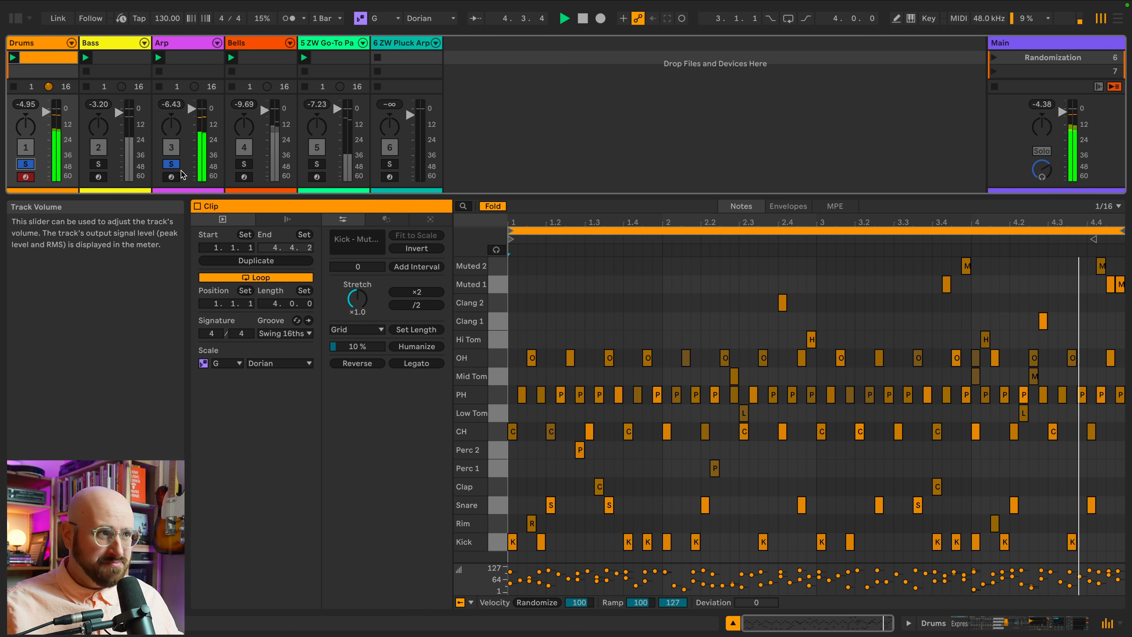
{"action": "left_click", "coordinate": [172, 164]}
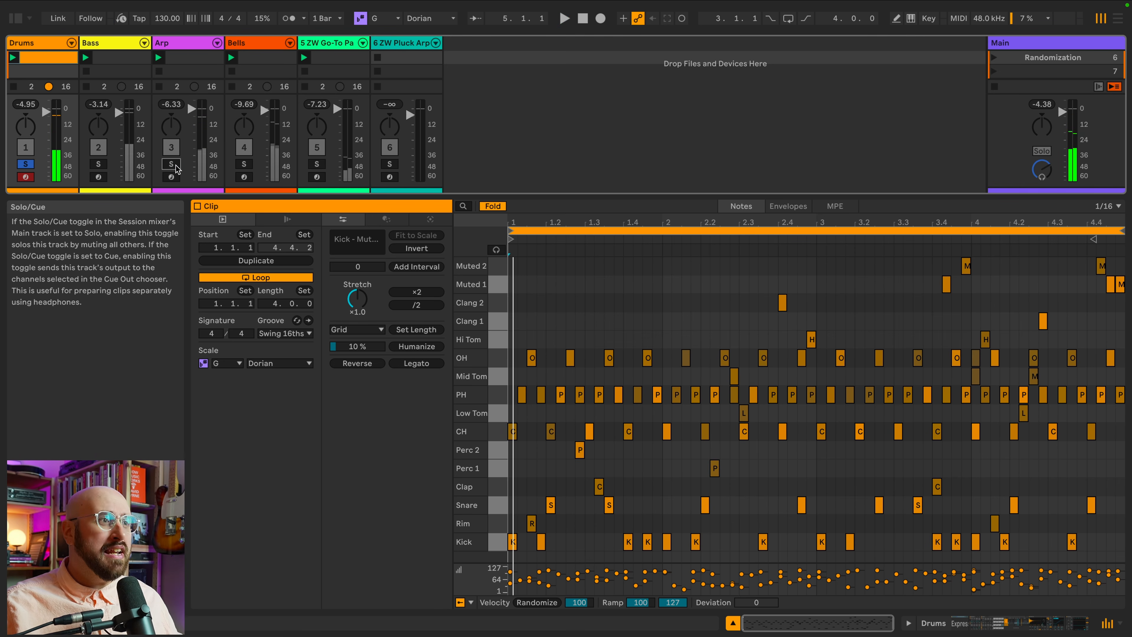
{"action": "left_click", "coordinate": [26, 164]}
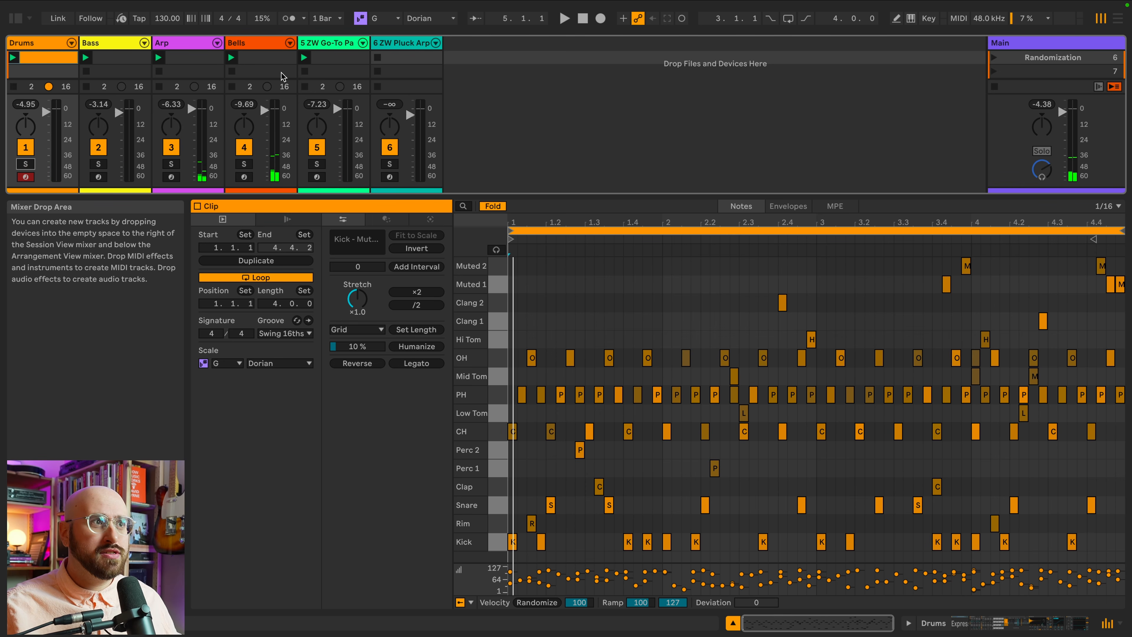